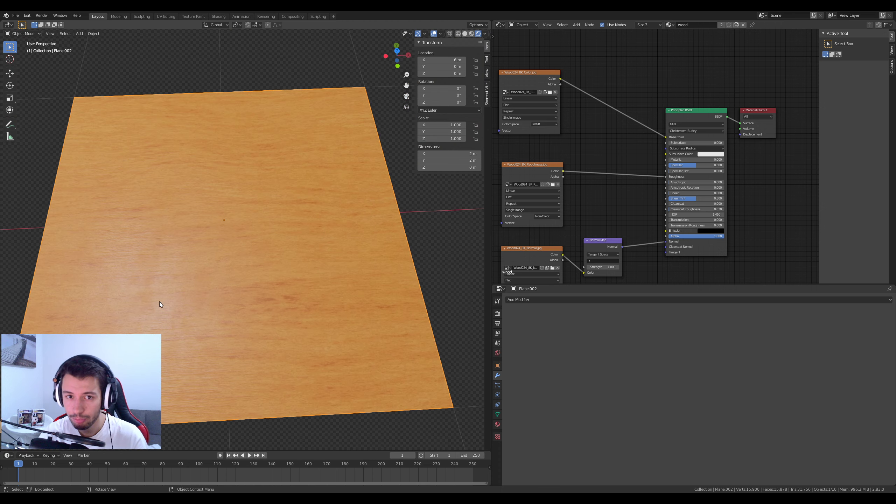
pyautogui.scroll(-3, 224, 198)
pyautogui.moveTo(224, 201); pyautogui.dragTo(280, 184, button='middle')
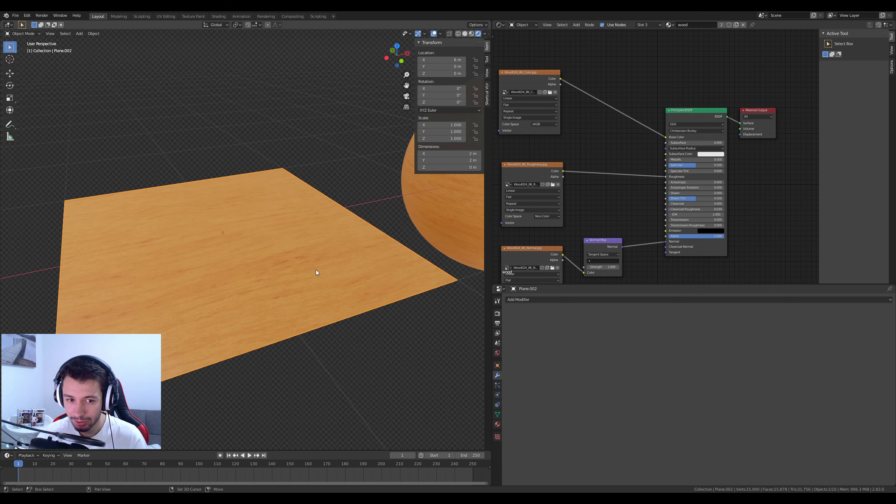
pyautogui.moveTo(316, 270); pyautogui.dragTo(302, 287, button='middle')
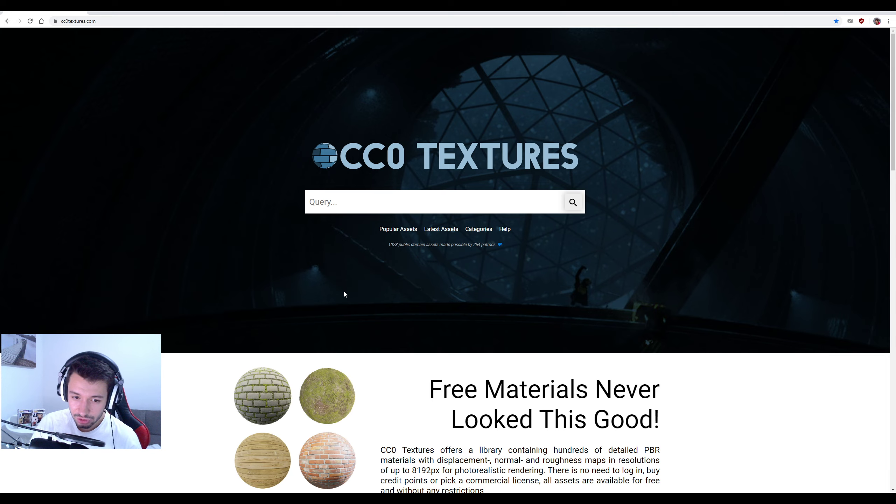
# Switch to the CC0 Textures site in the browser and search for "bois".
pyautogui.scroll(-5, 344, 294)
pyautogui.scroll(-20, 340, 294)
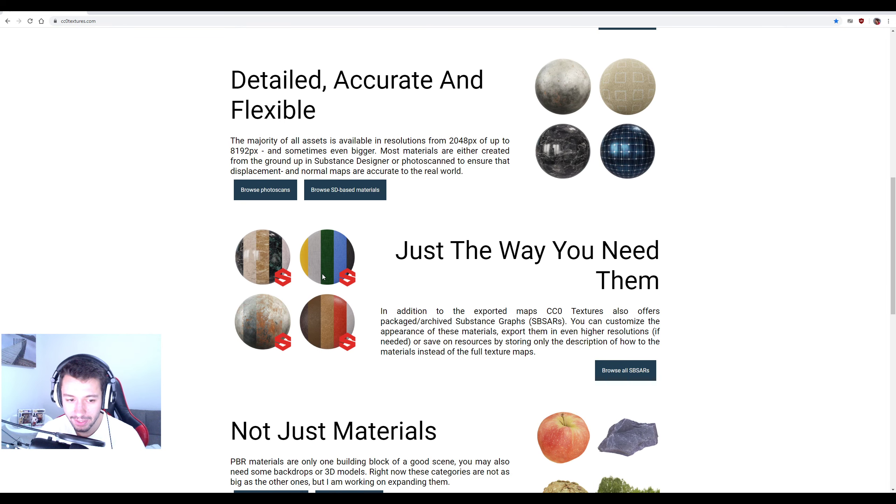
pyautogui.scroll(20, 323, 276)
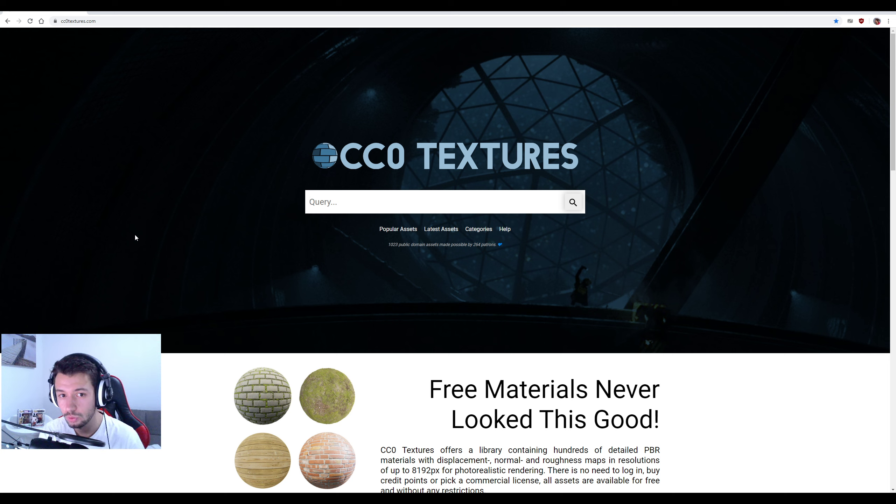
pyautogui.write('b')
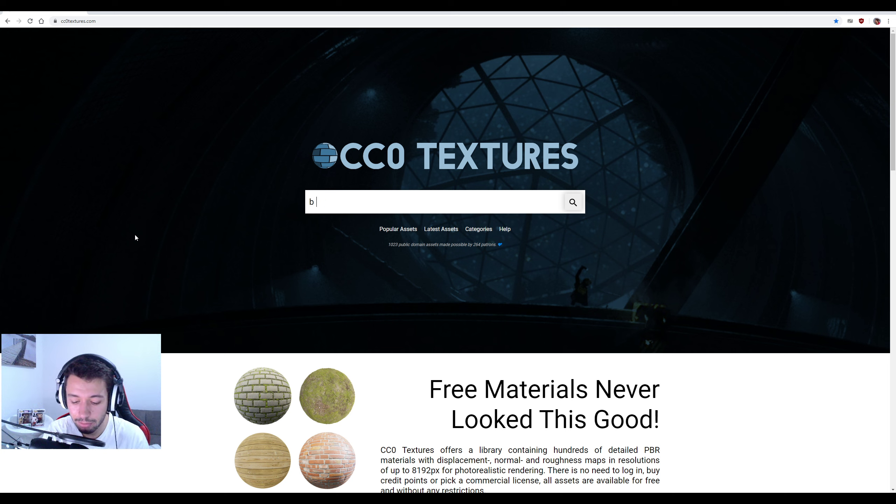
pyautogui.write('ois')
pyautogui.press('Return')
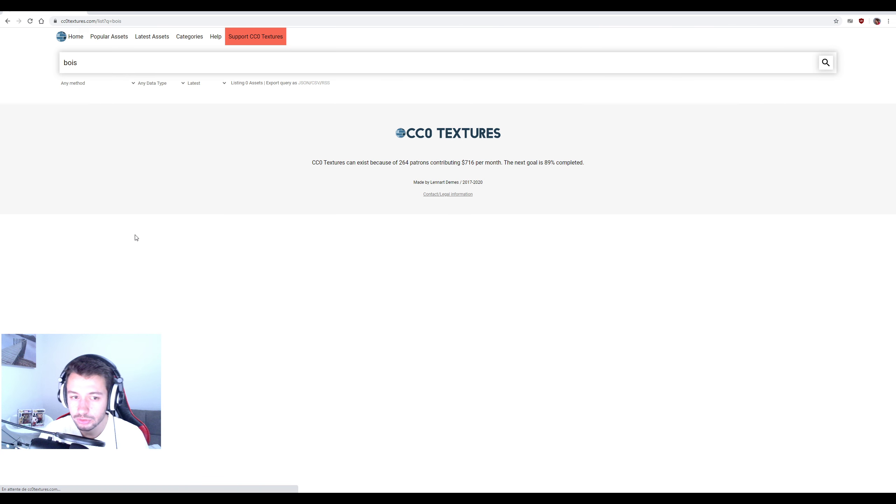
# Replace the search term with "wood" and run the search on the texture site.
pyautogui.moveTo(124, 70); pyautogui.dragTo(2, 62)
pyautogui.write('wp')
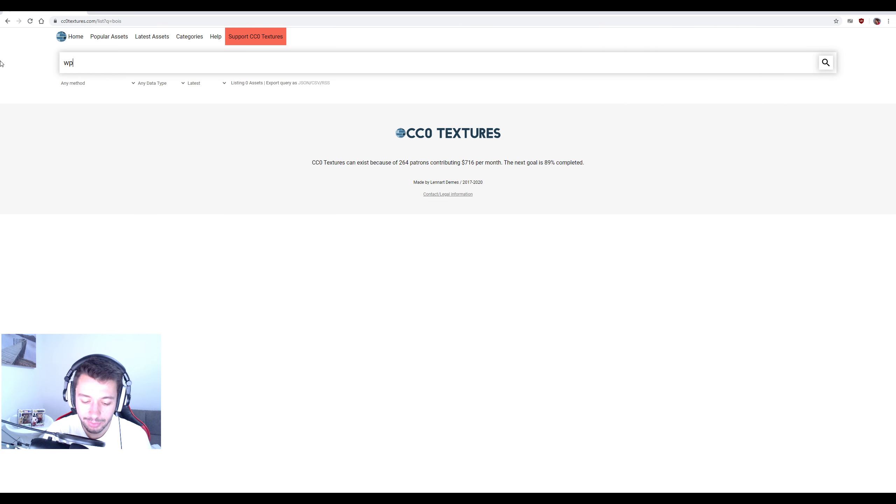
pyautogui.write('ood')
pyautogui.press('BackSpace')
pyautogui.press('BackSpace')
pyautogui.press('BackSpace')
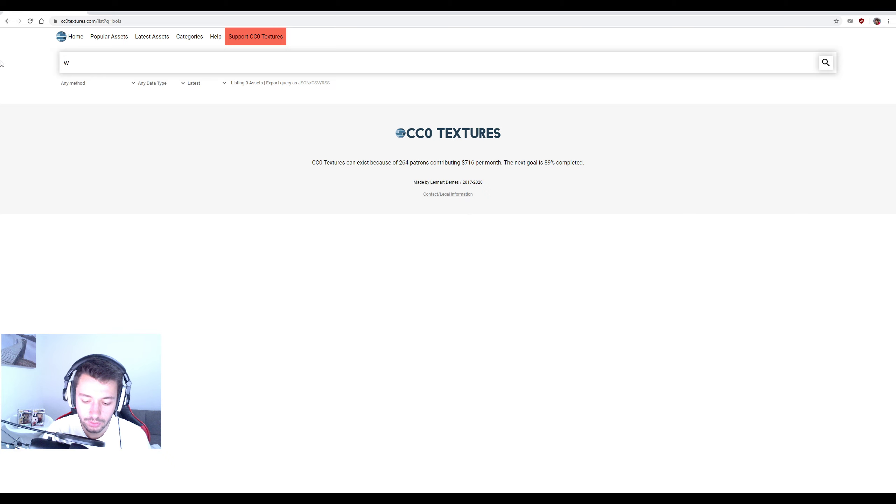
pyautogui.write('ood')
pyautogui.press('Return')
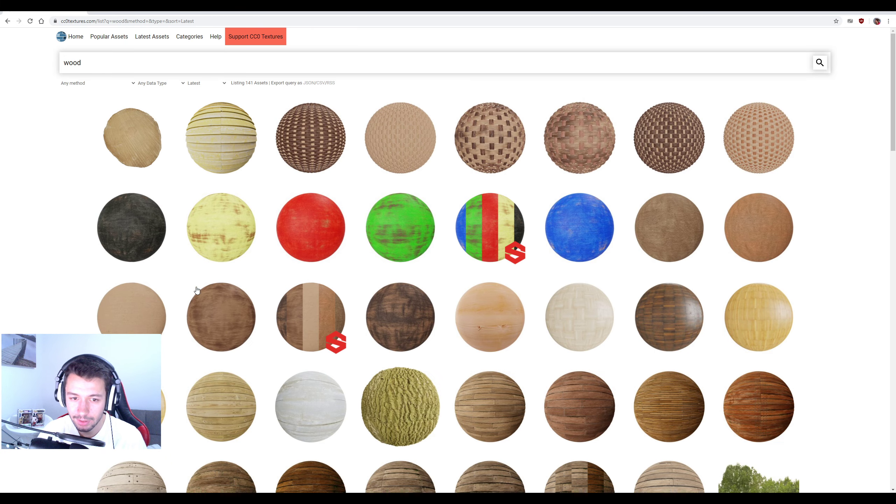
# Browse the wood results, check the SBSAR download of Painted Wood Substance 001, and return to the results list.
pyautogui.scroll(-10, 301, 375)
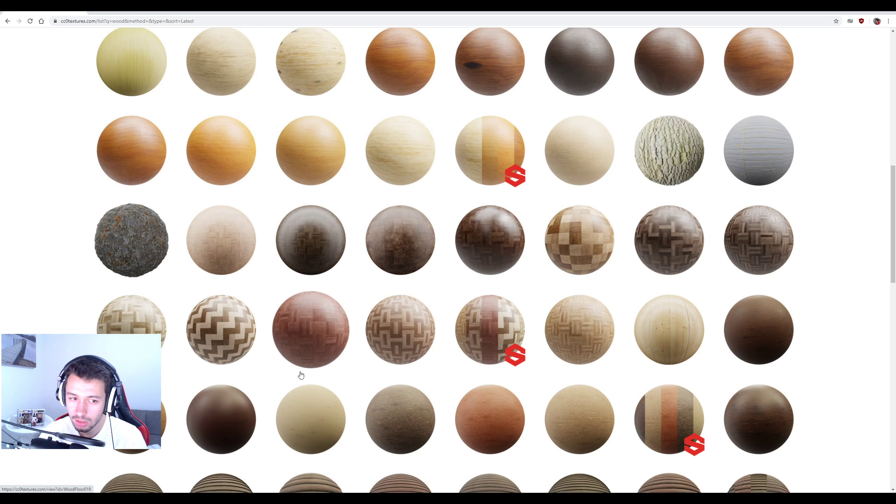
pyautogui.scroll(-10, 300, 375)
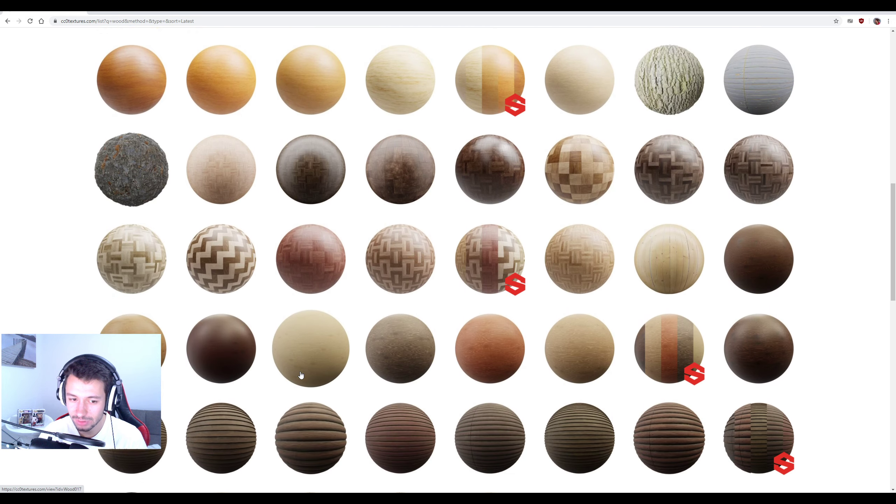
pyautogui.scroll(-10, 301, 372)
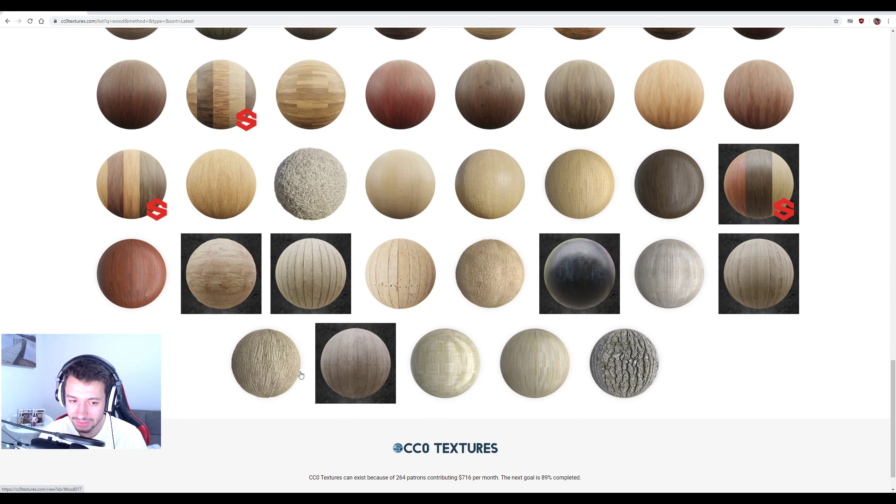
pyautogui.scroll(10, 298, 375)
pyautogui.scroll(15, 306, 342)
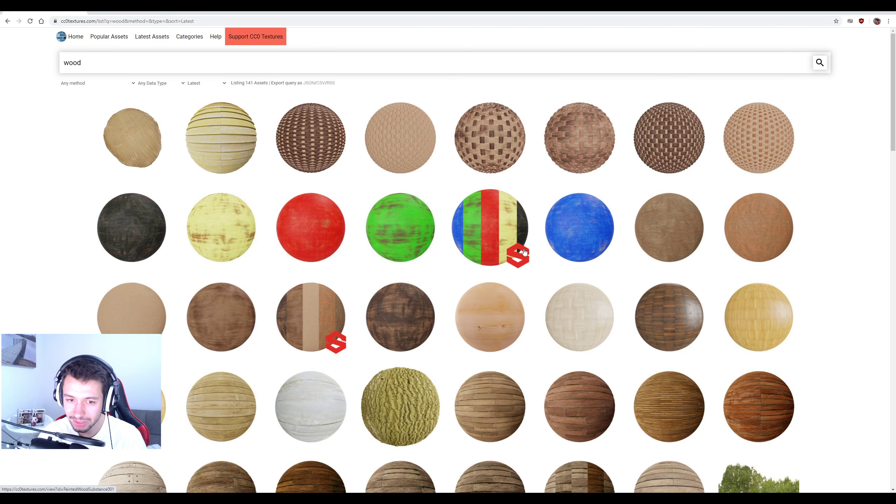
pyautogui.click(491, 225)
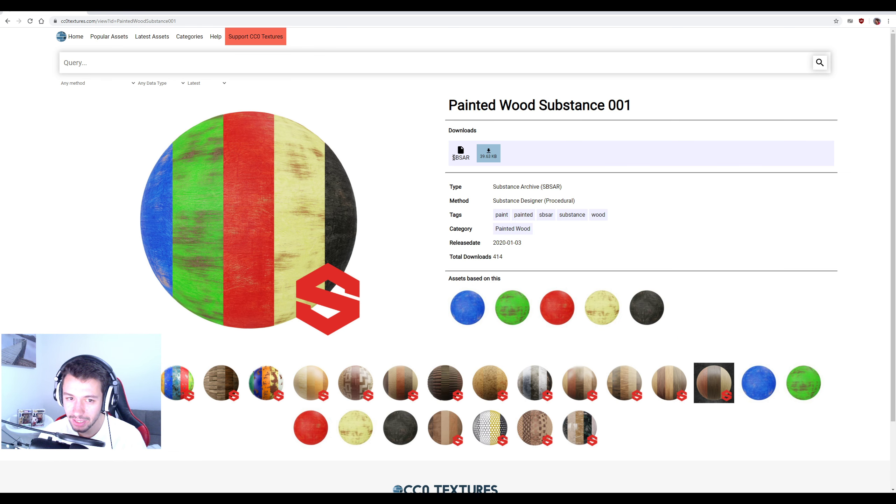
pyautogui.moveTo(454, 158); pyautogui.dragTo(472, 160)
pyautogui.click(457, 175)
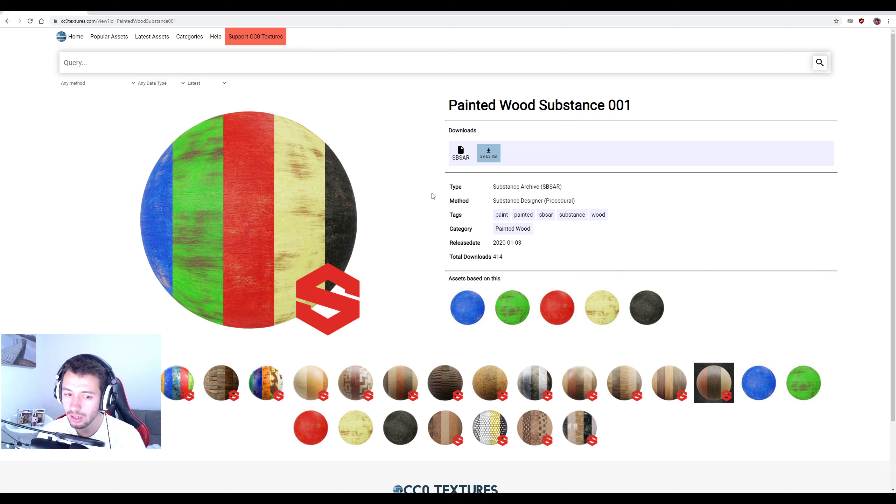
pyautogui.hotkey('alt', 'Left')
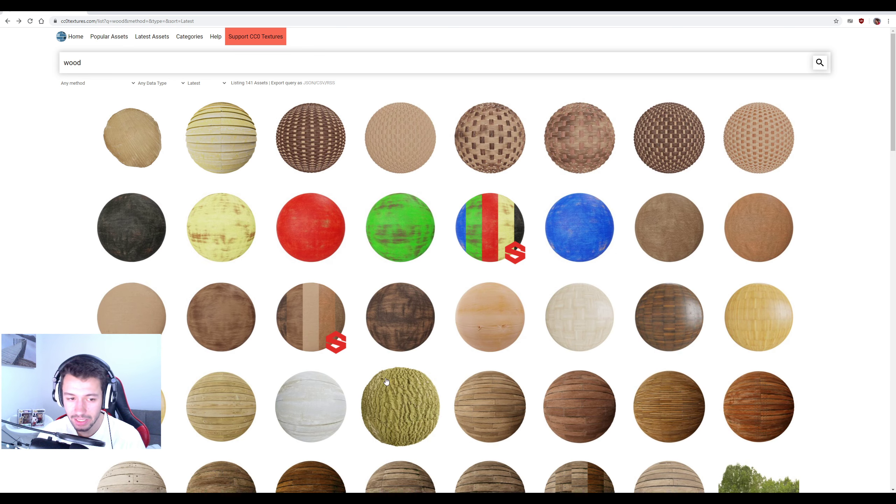
# Open the Wood 024 asset page from the wood search results.
pyautogui.scroll(-5, 216, 286)
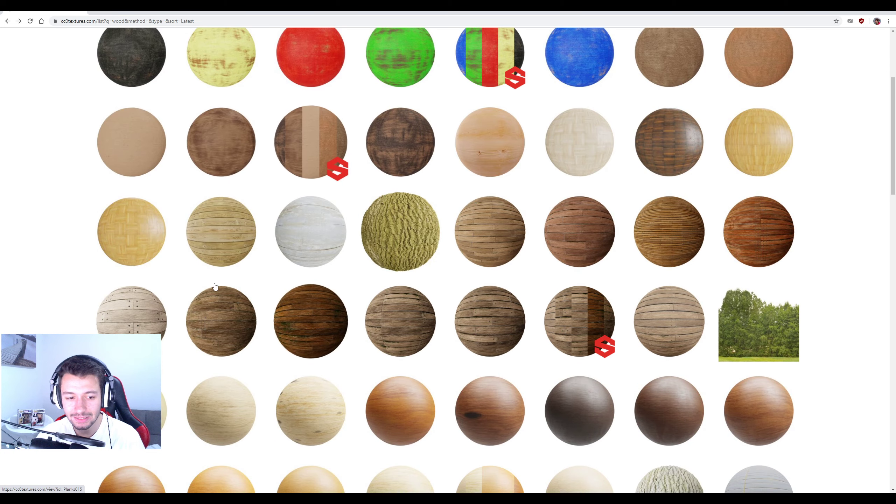
pyautogui.scroll(-4, 215, 286)
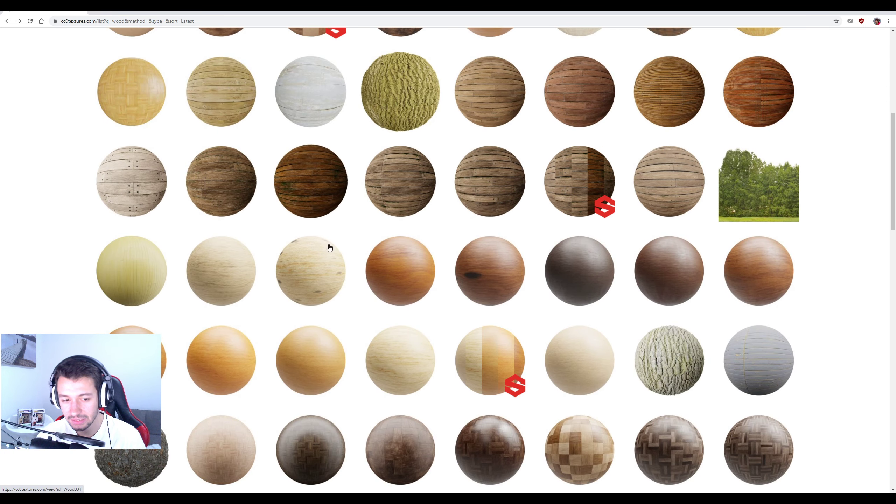
pyautogui.click(237, 360)
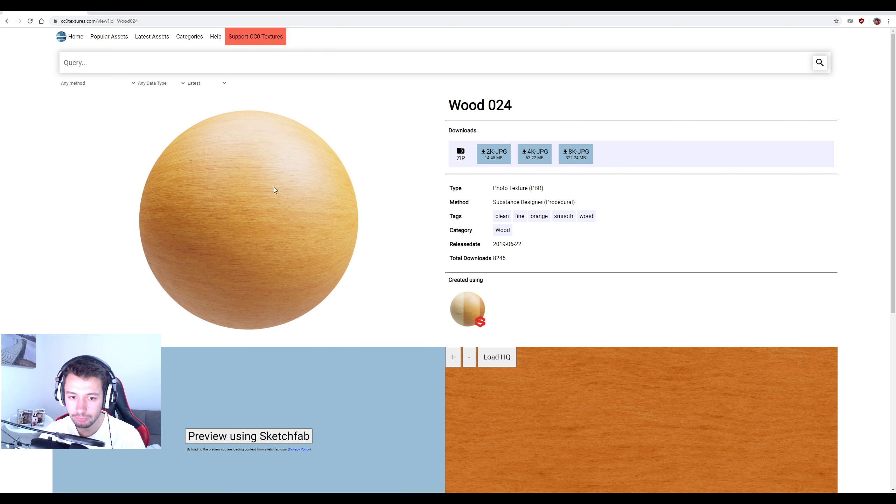
# Load the Sketchfab preview of Wood 024, inspect the material on the cylinder, and review the page's download options.
pyautogui.scroll(-5, 370, 245)
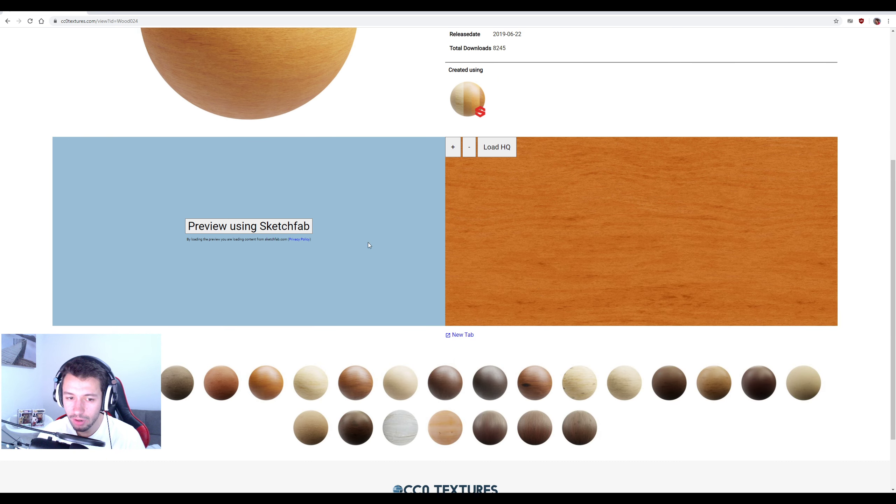
pyautogui.scroll(5, 364, 288)
pyautogui.scroll(-4, 294, 343)
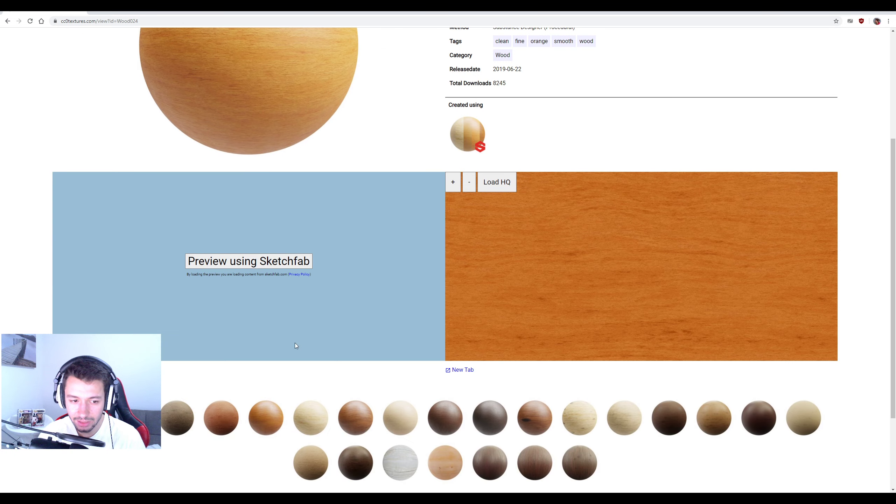
pyautogui.click(258, 262)
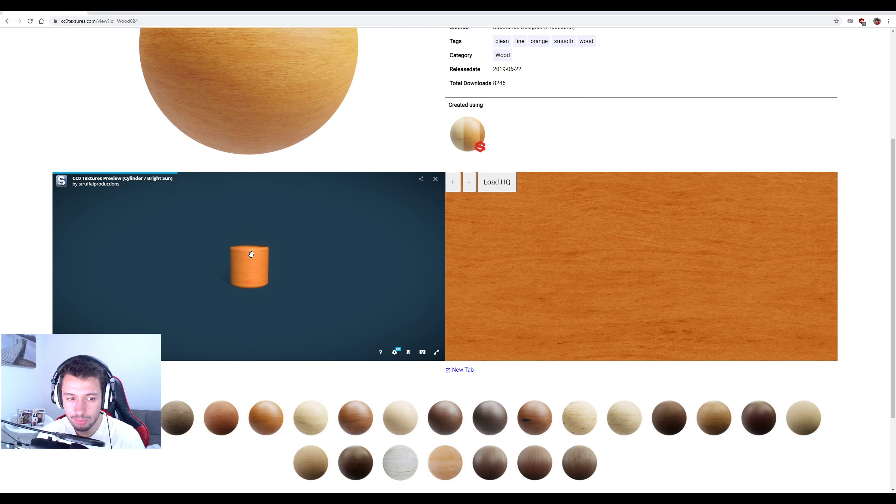
pyautogui.scroll(5, 265, 275)
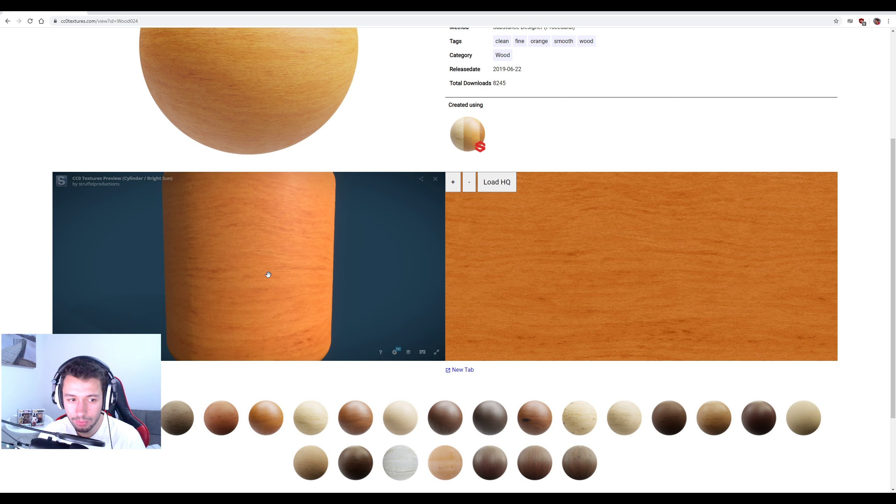
pyautogui.moveTo(261, 275)
pyautogui.mouseDown()
pyautogui.moveTo(290, 258)
pyautogui.moveTo(329, 274)
pyautogui.mouseUp()
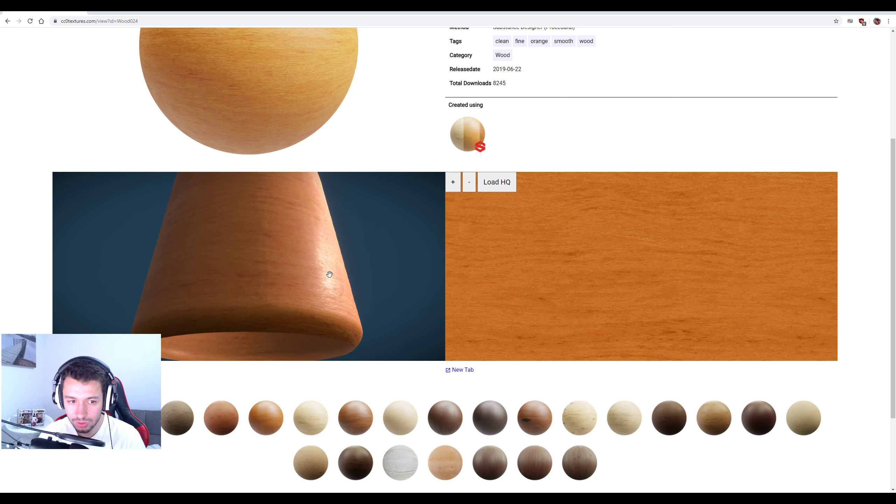
pyautogui.moveTo(321, 243)
pyautogui.mouseDown()
pyautogui.moveTo(308, 292)
pyautogui.moveTo(342, 186)
pyautogui.mouseUp()
pyautogui.scroll(-3, 408, 121)
pyautogui.scroll(8, 405, 118)
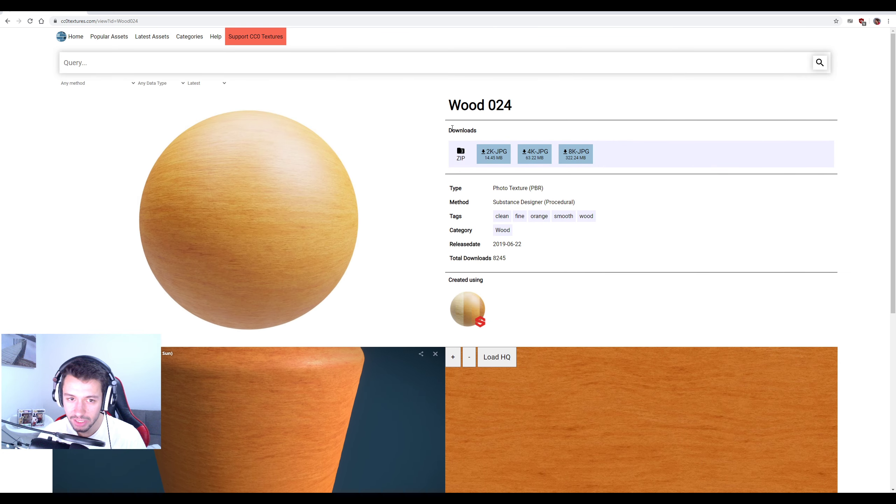
pyautogui.moveTo(452, 127); pyautogui.dragTo(524, 134)
pyautogui.click(477, 155)
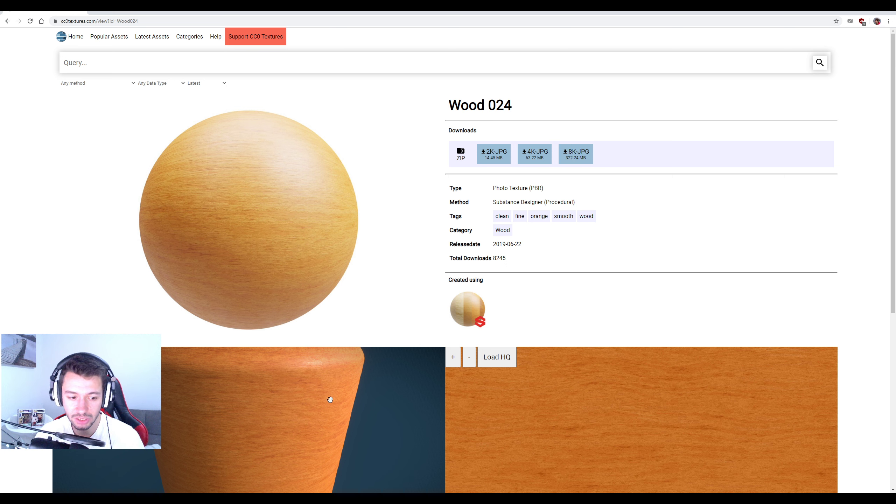
# Switch to File Explorer and open the Wood024_8K-JPG folder inside pbr > wood to examine its texture maps.
pyautogui.hotkey('alt', 'Tab')
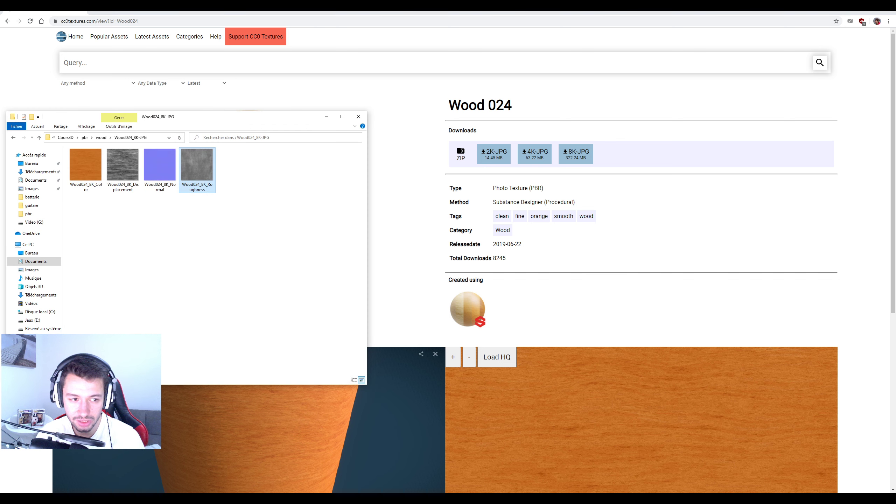
pyautogui.click(126, 239)
pyautogui.click(101, 137)
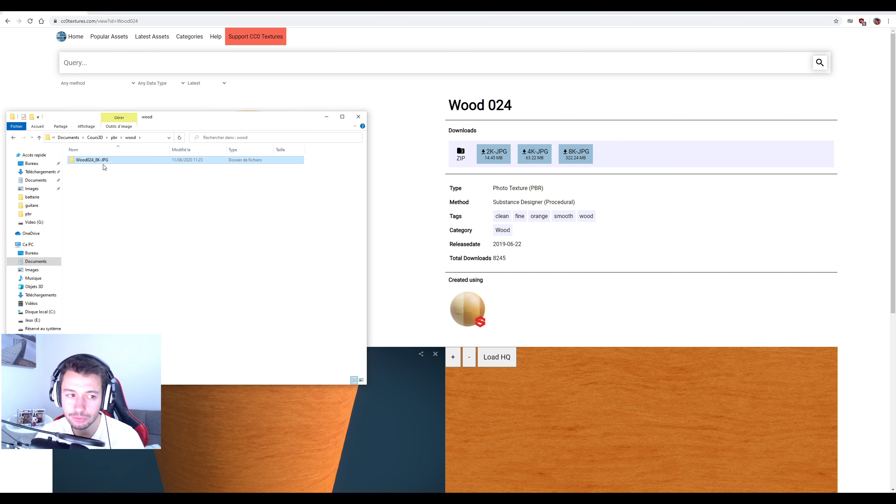
pyautogui.doubleClick(113, 161)
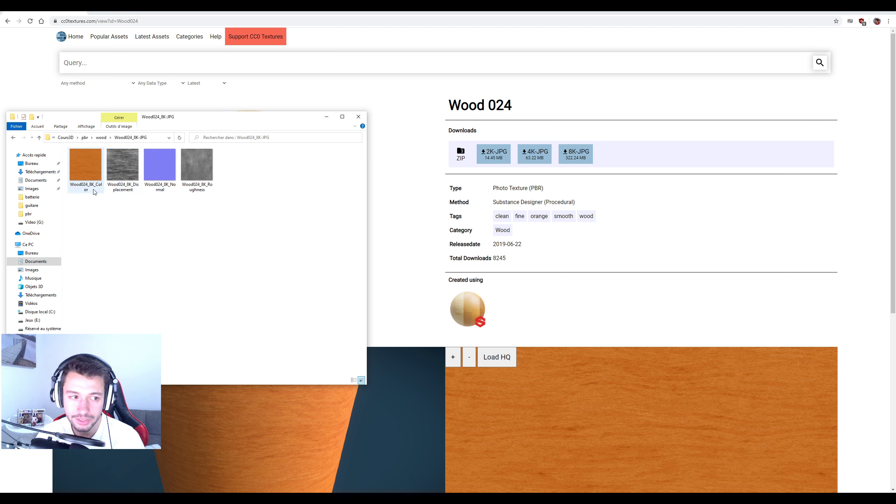
pyautogui.moveTo(80, 208); pyautogui.dragTo(281, 179)
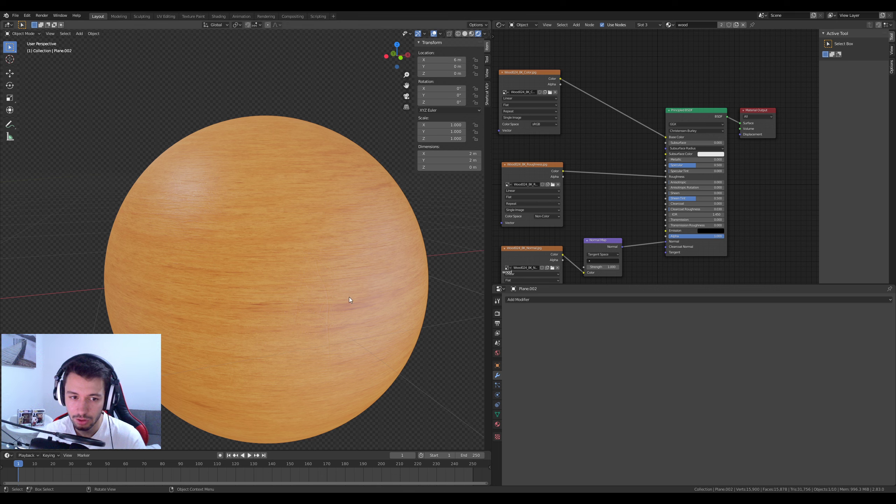
# Switch to Blender, select the untextured white plane beside the white sphere, and centre the view on it.
pyautogui.scroll(-5, 348, 297)
pyautogui.click(175, 341)
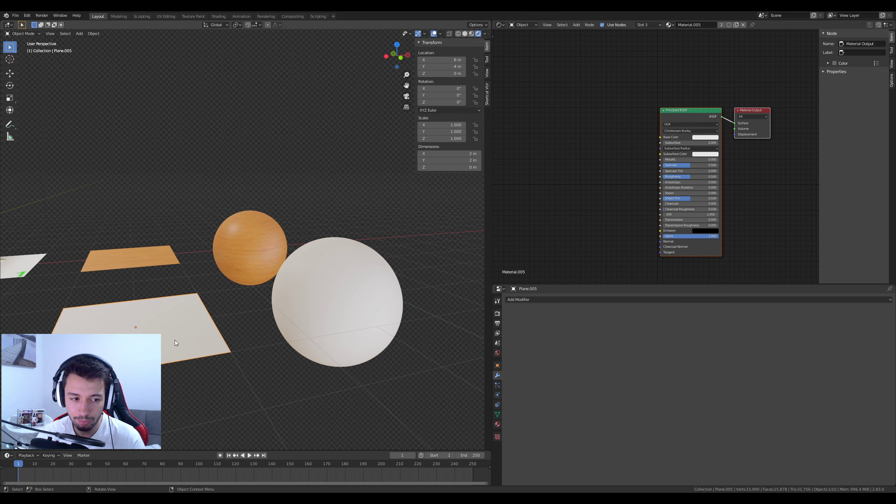
pyautogui.press('KP_Decimal')
pyautogui.scroll(-5, 247, 329)
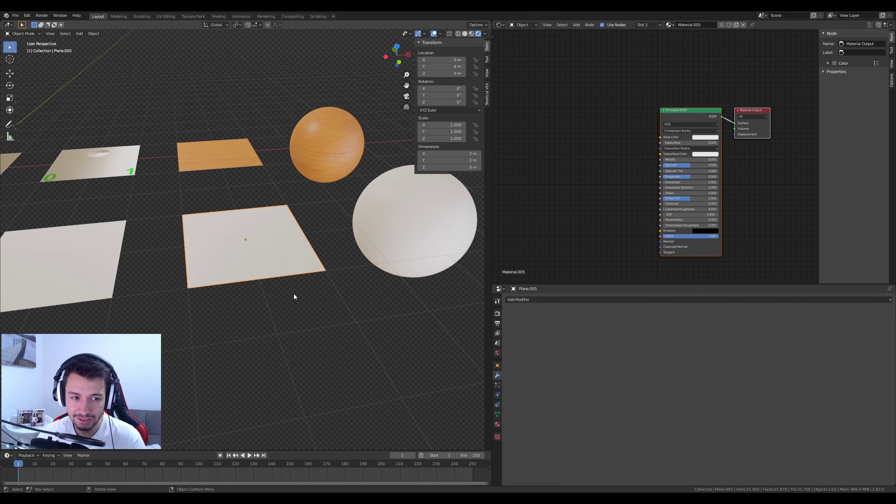
pyautogui.click(402, 216)
pyautogui.click(256, 248)
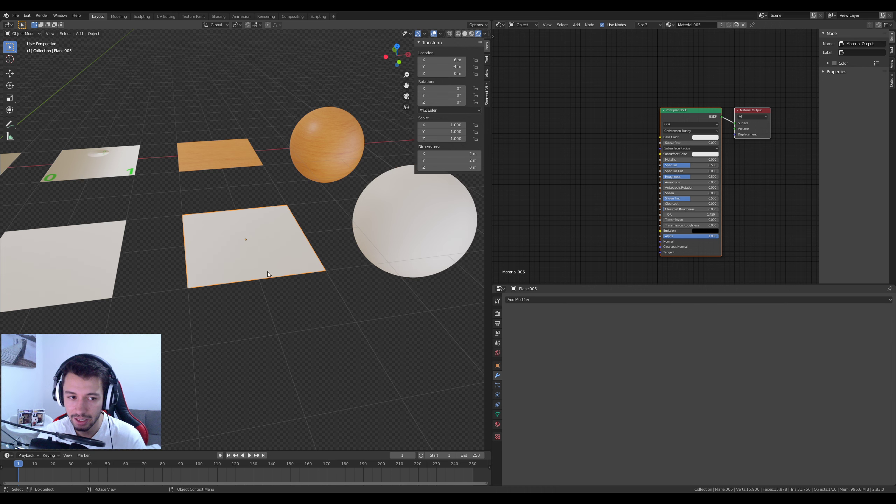
pyautogui.press('KP_Decimal')
pyautogui.moveTo(280, 309); pyautogui.dragTo(300, 284, button='middle')
# Move the two shader nodes aside and bring the Wood024_8K Color, Displacement, Normal and Roughness images from File Explorer into Blender's node editor.
pyautogui.moveTo(633, 87); pyautogui.dragTo(792, 257)
pyautogui.moveTo(742, 120); pyautogui.dragTo(771, 105)
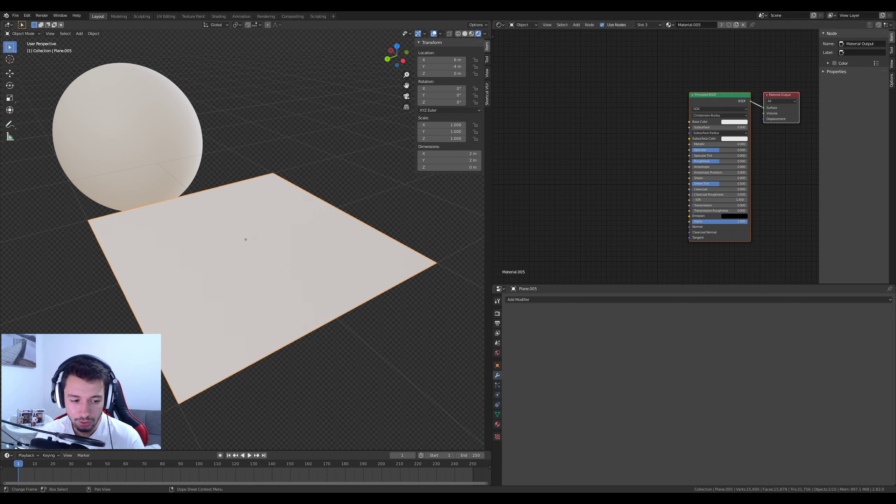
pyautogui.hotkey('alt', 'Tab')
pyautogui.click(86, 175)
pyautogui.moveTo(86, 175); pyautogui.dragTo(533, 101)
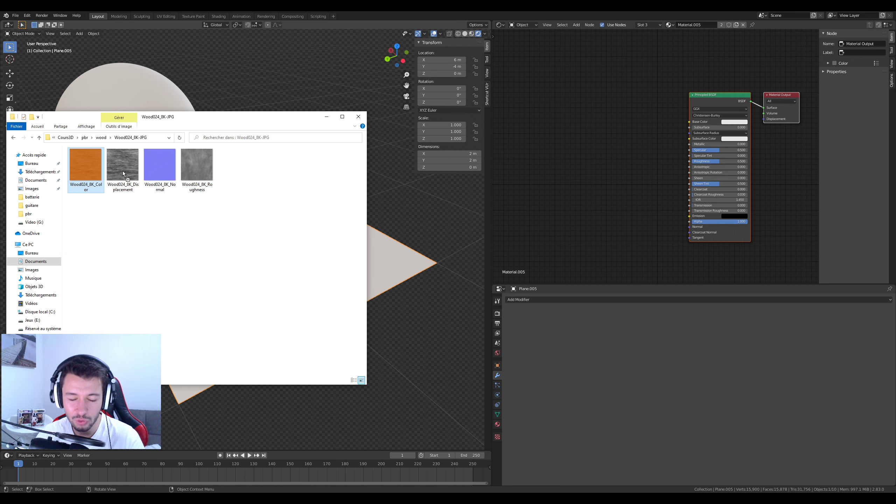
pyautogui.moveTo(122, 171); pyautogui.dragTo(535, 191)
pyautogui.click(161, 172)
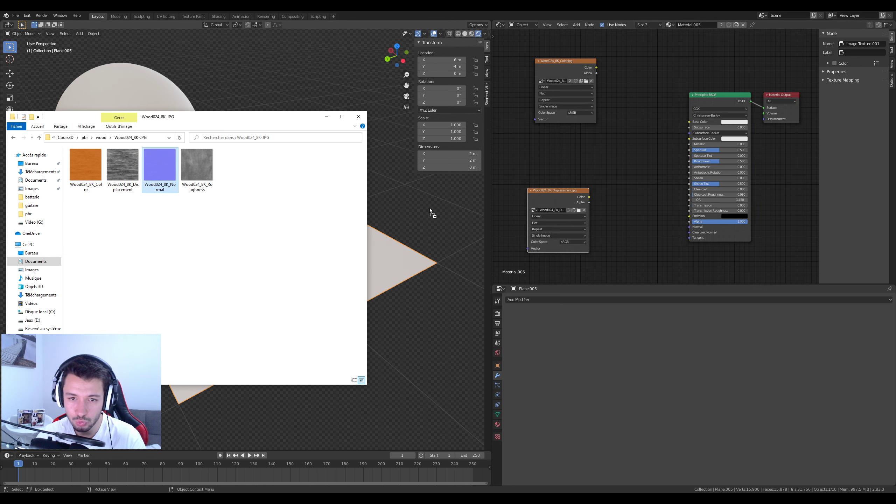
pyautogui.moveTo(597, 149); pyautogui.dragTo(257, 223)
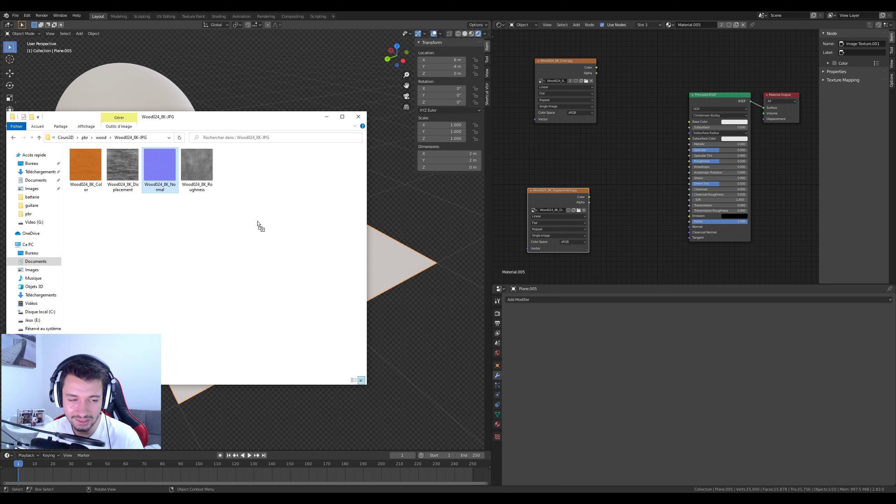
pyautogui.click(202, 187)
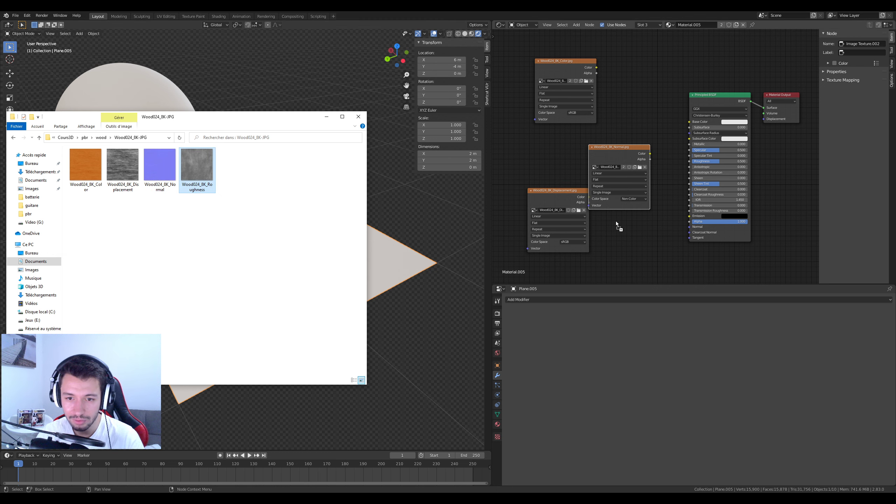
pyautogui.click(165, 173)
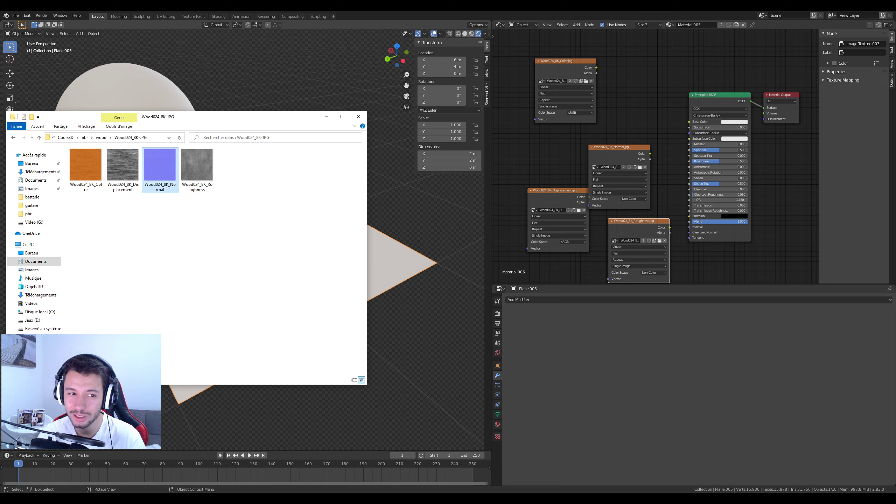
pyautogui.click(327, 117)
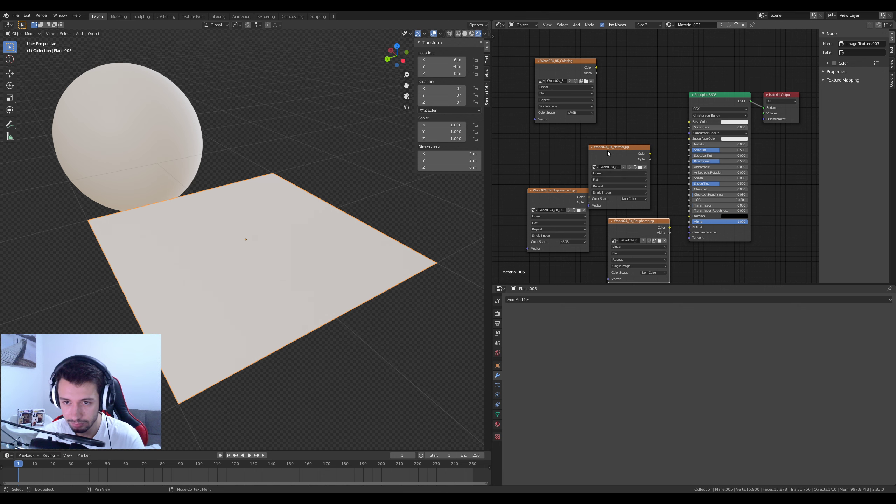
# Spread out the texture nodes, with Normal below Color, Displacement beneath Normal, and Roughness closer to the Principled BSDF.
pyautogui.scroll(-2, 607, 150)
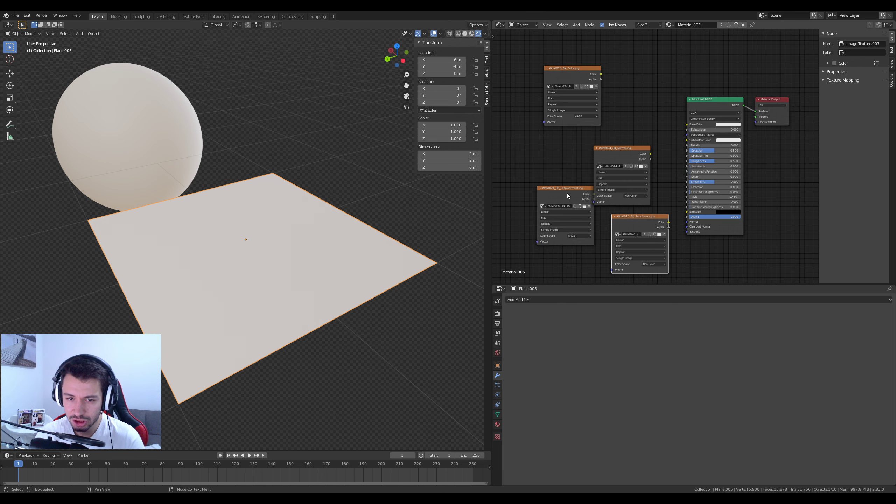
pyautogui.moveTo(567, 194); pyautogui.dragTo(545, 236)
pyautogui.moveTo(603, 149); pyautogui.dragTo(518, 141)
pyautogui.moveTo(631, 217); pyautogui.dragTo(603, 164)
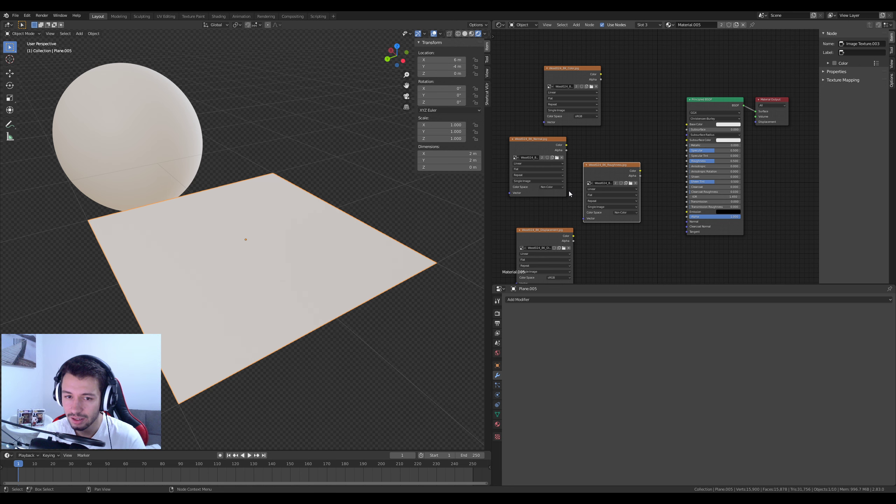
# Widen the node editor and connect the Color texture's Color output to the Principled BSDF's Base Color input.
pyautogui.scroll(2, 568, 191)
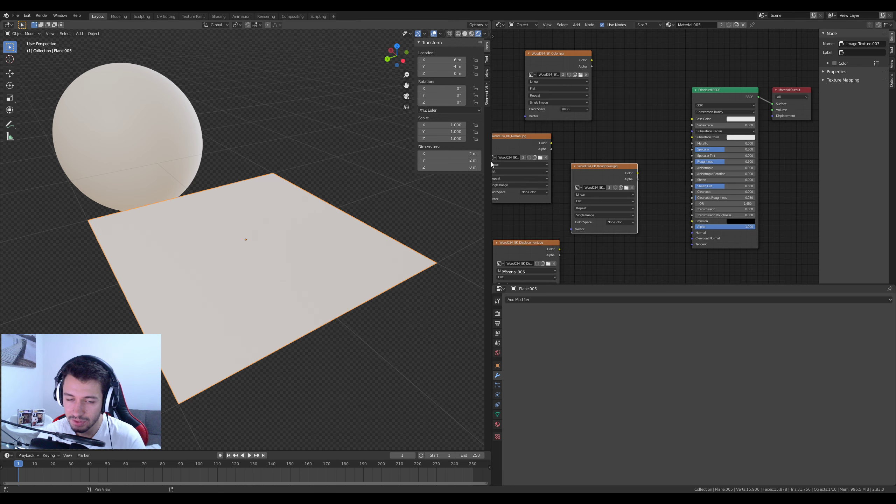
pyautogui.moveTo(491, 161); pyautogui.dragTo(420, 167)
pyautogui.scroll(-1, 543, 144)
pyautogui.moveTo(543, 145); pyautogui.dragTo(546, 174, button='middle')
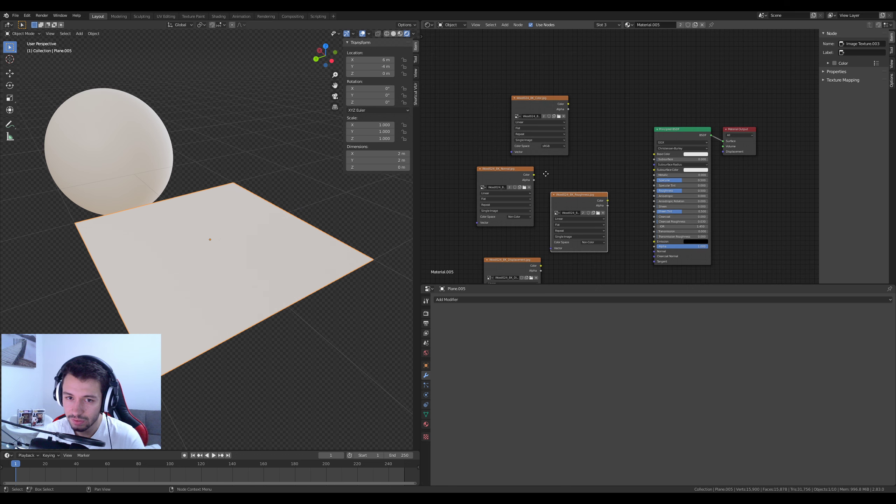
pyautogui.moveTo(654, 154)
pyautogui.mouseDown()
pyautogui.moveTo(587, 120)
pyautogui.moveTo(654, 154)
pyautogui.mouseUp()
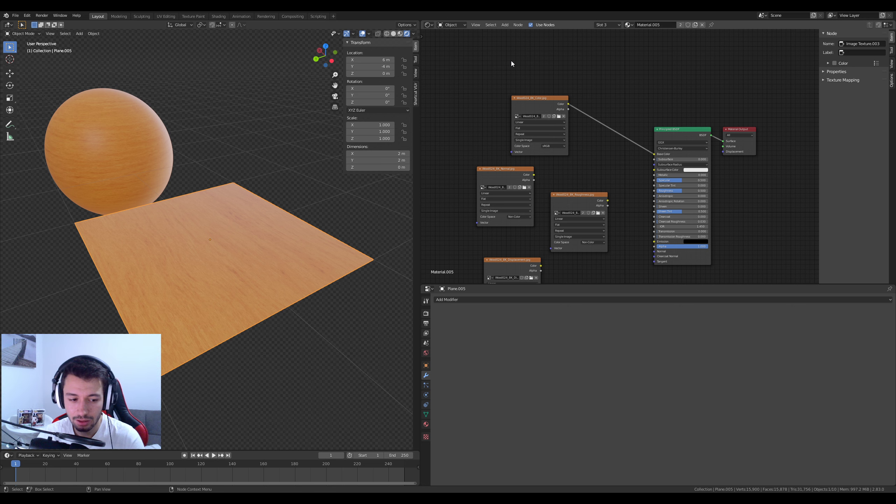
# Examine the Color texture's link to Base Color, the other Principled BSDF inputs, and the wood plane at a low angle.
pyautogui.scroll(1, 532, 108)
pyautogui.moveTo(532, 108); pyautogui.dragTo(640, 168, button='middle')
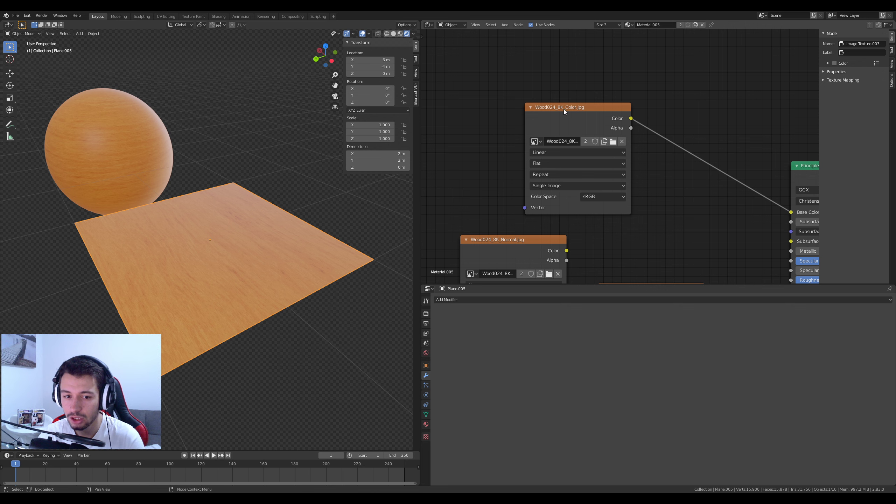
pyautogui.moveTo(565, 112); pyautogui.dragTo(527, 89, button='middle')
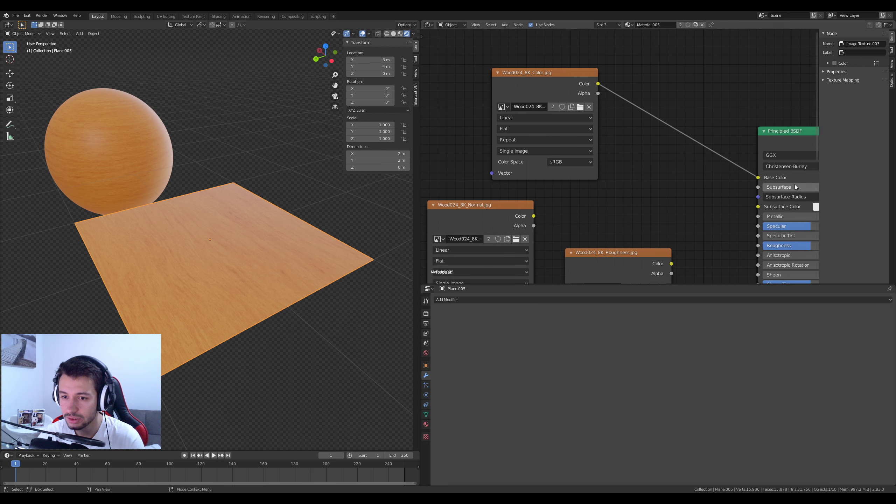
pyautogui.moveTo(647, 202); pyautogui.dragTo(679, 97, button='middle')
pyautogui.moveTo(497, 109); pyautogui.dragTo(443, 102, button='middle')
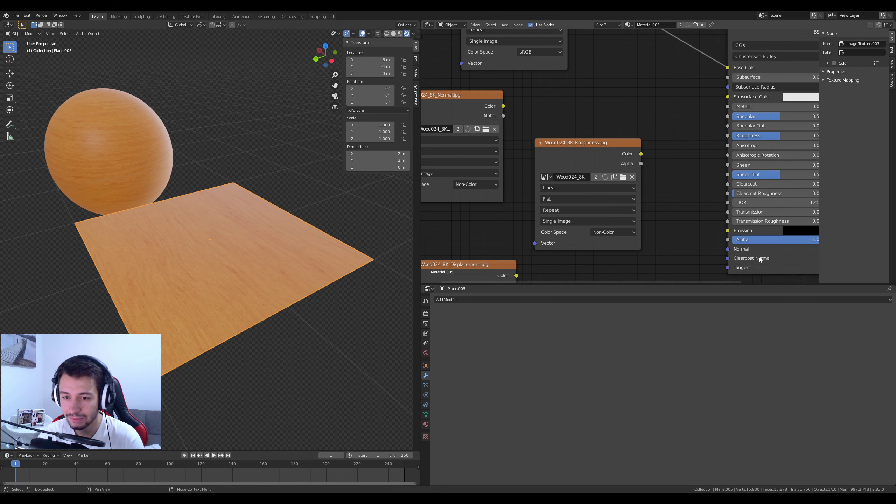
pyautogui.moveTo(613, 133); pyautogui.dragTo(592, 192, button='middle')
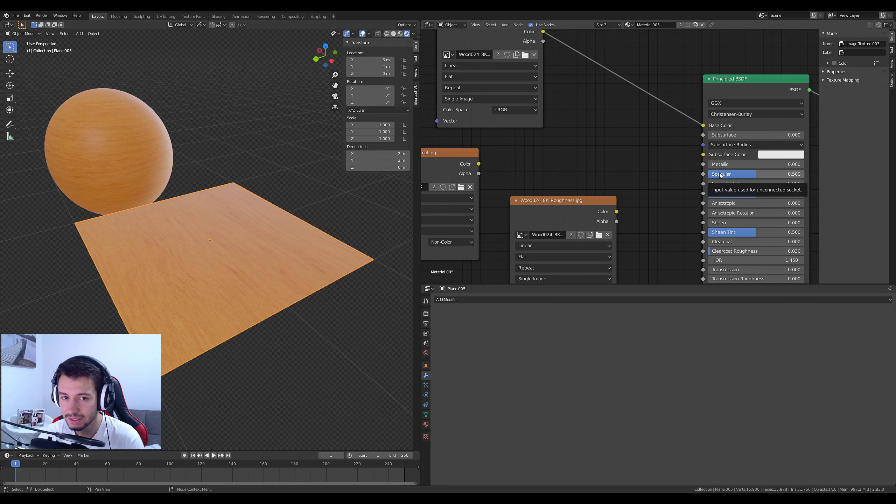
pyautogui.scroll(-1, 628, 159)
pyautogui.moveTo(559, 155); pyautogui.dragTo(579, 147, button='middle')
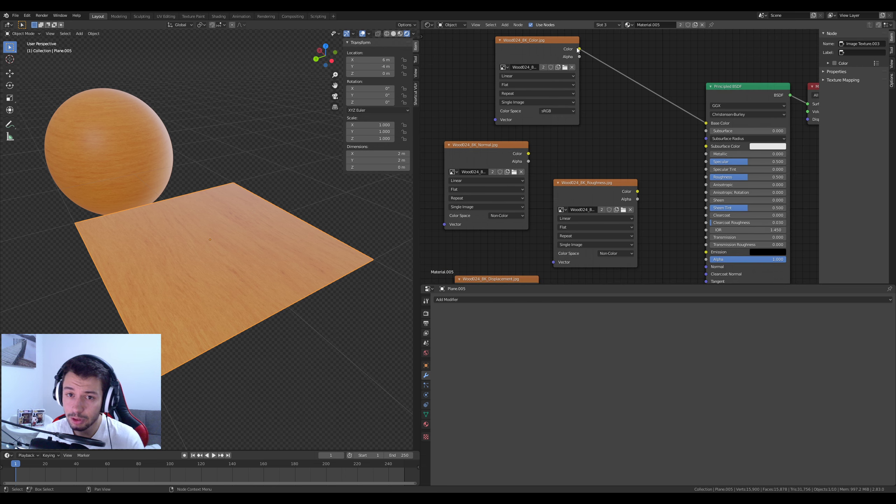
pyautogui.moveTo(212, 235)
pyautogui.mouseDown(button='middle')
pyautogui.moveTo(224, 245)
pyautogui.moveTo(215, 241)
pyautogui.mouseUp(button='middle')
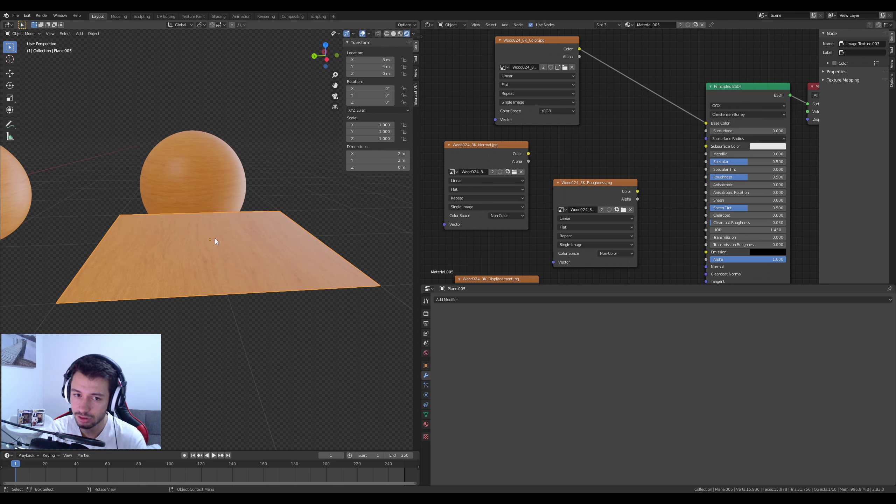
# Connect the Roughness texture's Color output to the Principled BSDF's Roughness input, align its node under the Color texture, and inspect the plane's reflections.
pyautogui.moveTo(591, 182); pyautogui.dragTo(706, 176)
pyautogui.moveTo(497, 150); pyautogui.dragTo(620, 239)
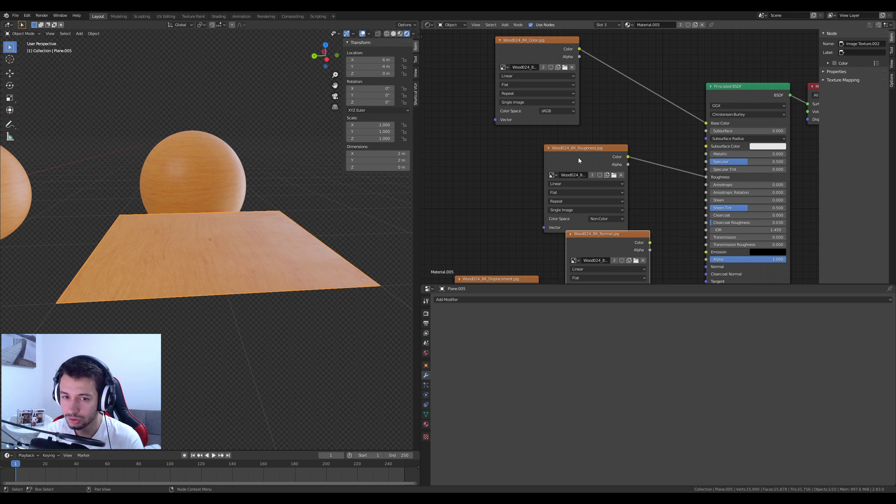
pyautogui.moveTo(579, 151); pyautogui.dragTo(529, 134)
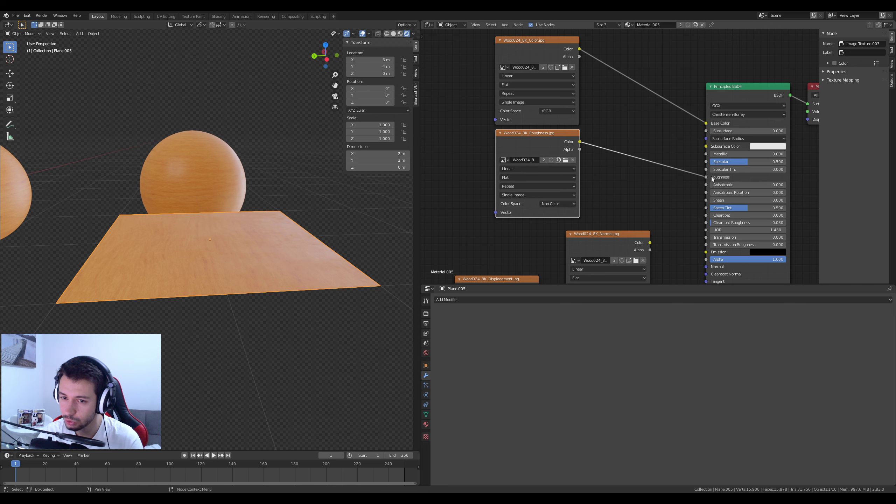
pyautogui.moveTo(328, 268)
pyautogui.mouseDown(button='middle')
pyautogui.moveTo(356, 242)
pyautogui.moveTo(319, 295)
pyautogui.moveTo(321, 284)
pyautogui.mouseUp(button='middle')
pyautogui.scroll(-2, 320, 291)
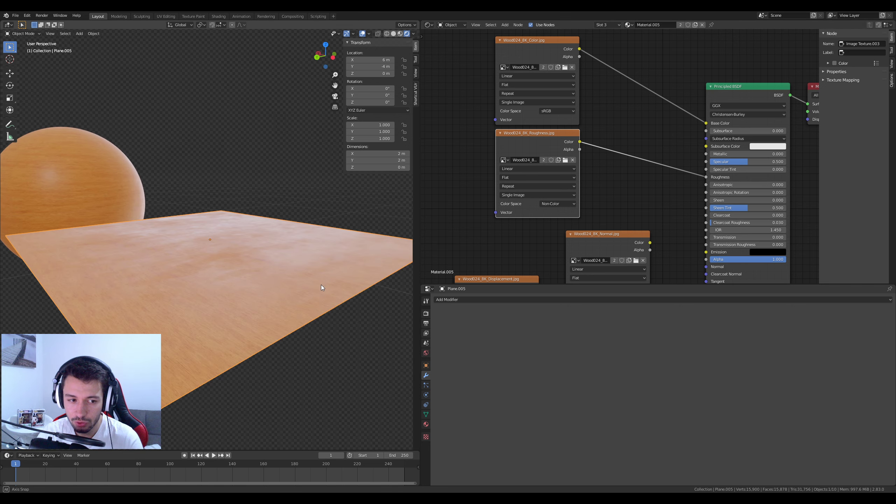
pyautogui.scroll(1, 321, 284)
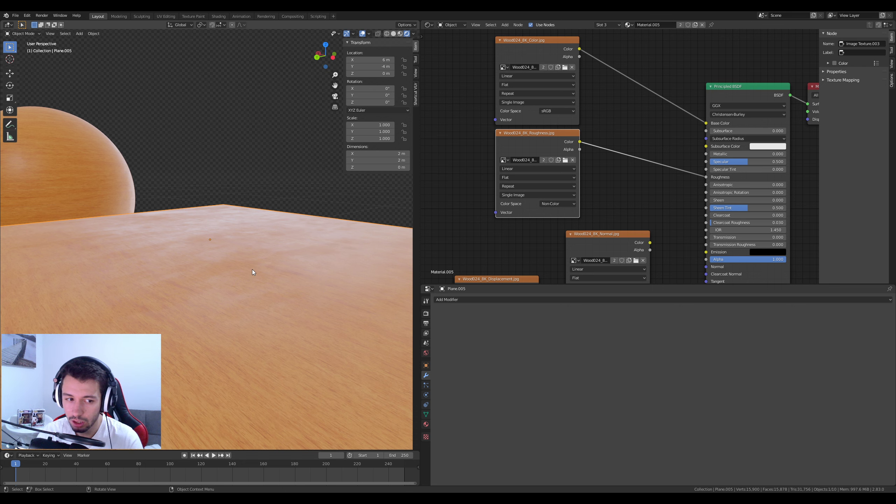
pyautogui.moveTo(252, 269); pyautogui.dragTo(225, 300, button='middle')
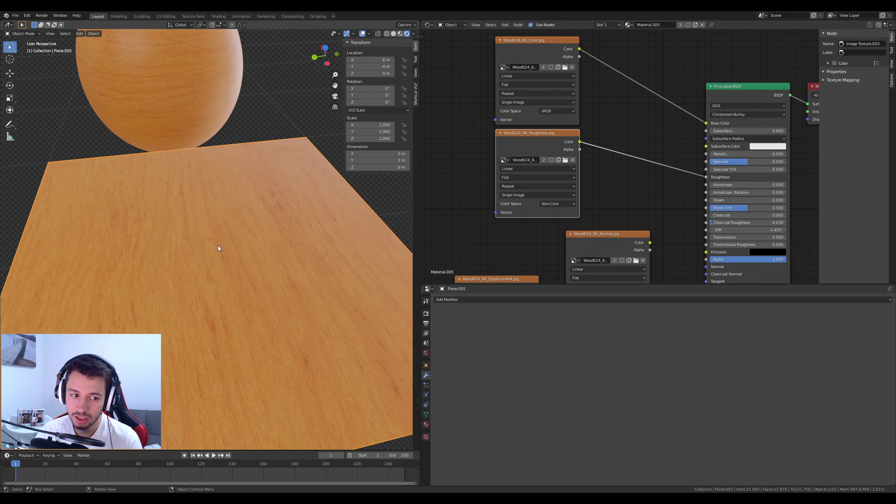
pyautogui.moveTo(235, 265); pyautogui.dragTo(274, 253, button='middle')
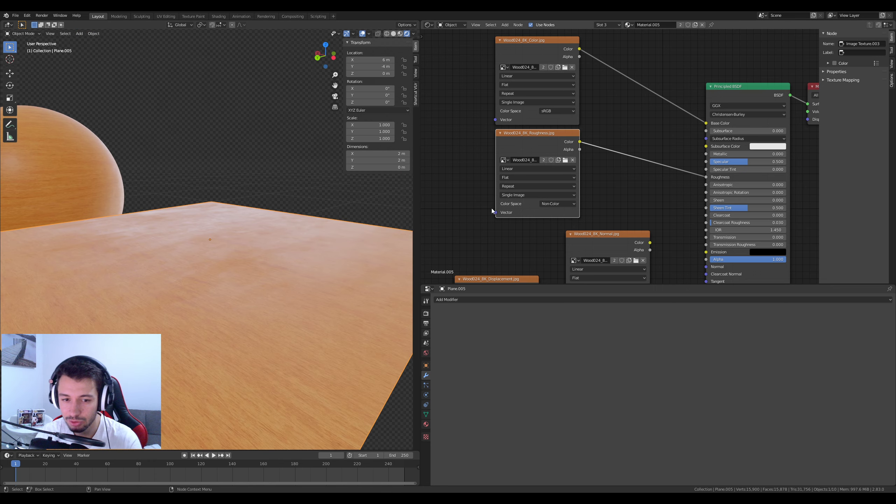
# Move the Displacement texture node further down and place the Normal texture node directly below the Roughness texture.
pyautogui.moveTo(587, 230); pyautogui.dragTo(593, 97, button='middle')
pyautogui.moveTo(519, 148); pyautogui.dragTo(521, 237)
pyautogui.moveTo(592, 105); pyautogui.dragTo(521, 119)
pyautogui.moveTo(546, 98); pyautogui.dragTo(503, 173, button='middle')
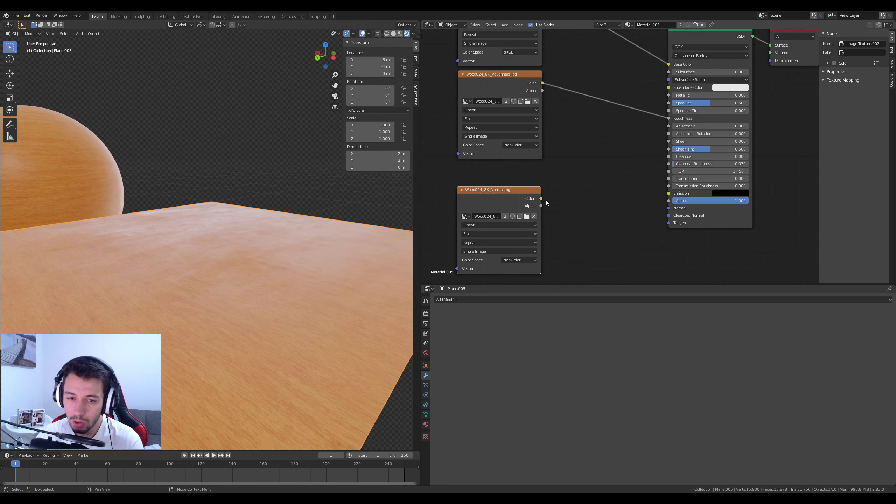
# Try connecting the Normal texture's Color output directly to the Principled BSDF's Normal input, inspect the plane, and remove the link.
pyautogui.moveTo(541, 198); pyautogui.dragTo(668, 208)
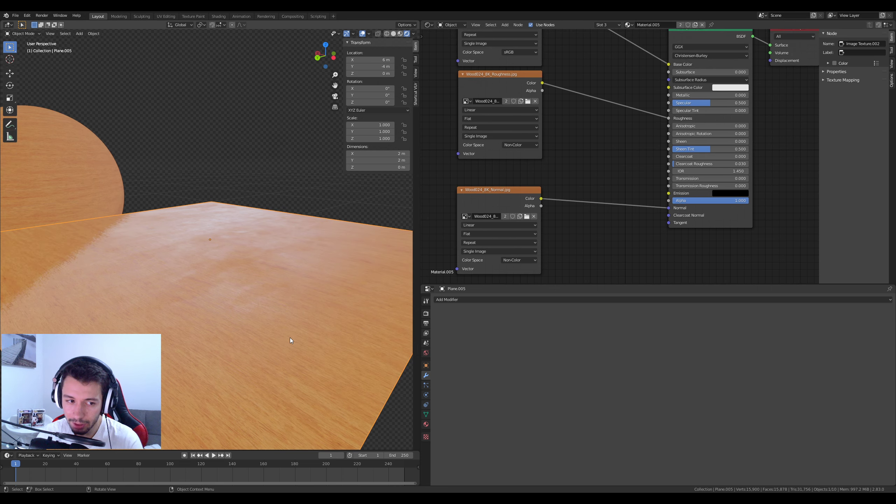
pyautogui.moveTo(237, 294)
pyautogui.mouseDown(button='middle')
pyautogui.moveTo(249, 289)
pyautogui.moveTo(242, 281)
pyautogui.mouseUp(button='middle')
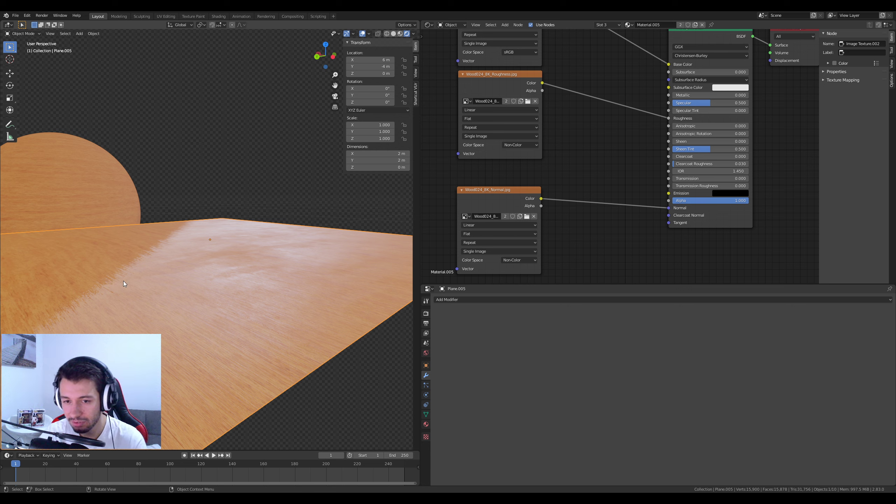
pyautogui.moveTo(669, 207); pyautogui.dragTo(617, 203)
# Make room next to the Normal texture node and add a Normal Map vector node.
pyautogui.moveTo(485, 190); pyautogui.dragTo(463, 179)
pyautogui.moveTo(521, 188); pyautogui.dragTo(569, 215)
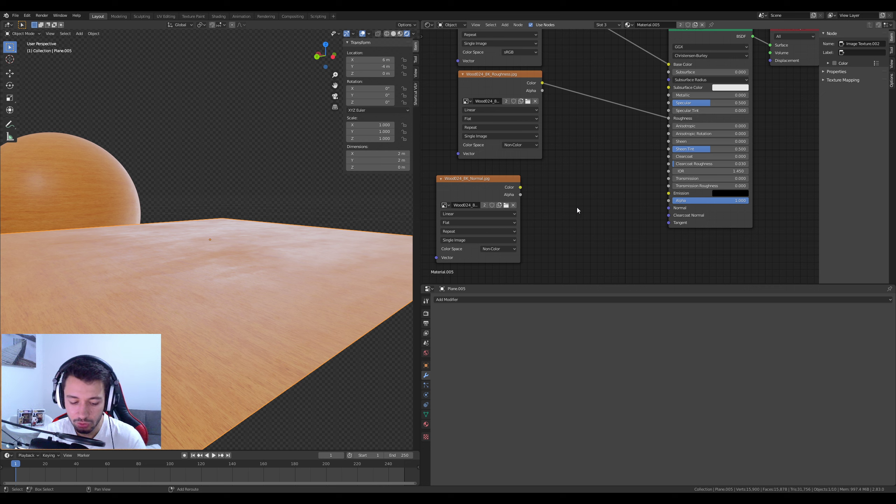
pyautogui.hotkey('shift', 'a')
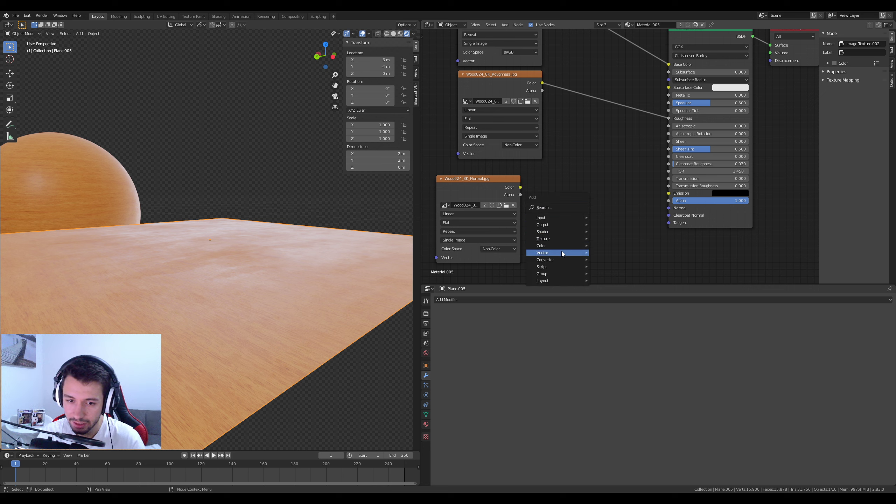
pyautogui.moveTo(561, 253)
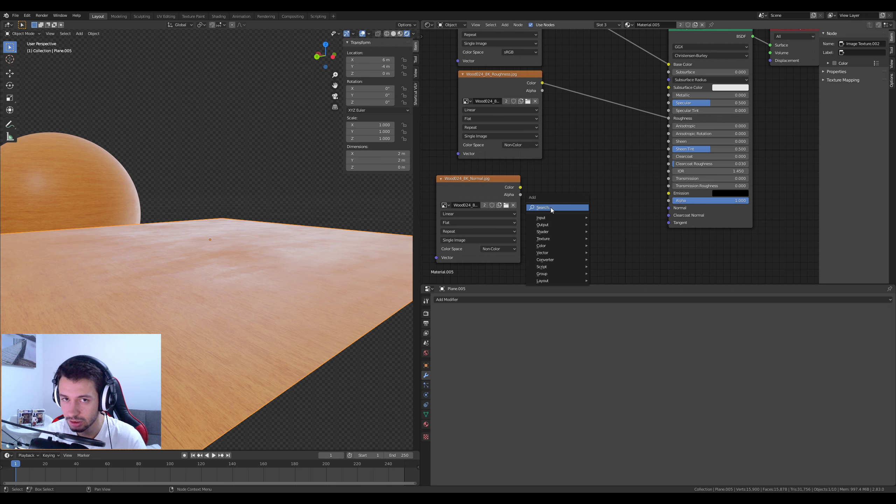
pyautogui.click(610, 283)
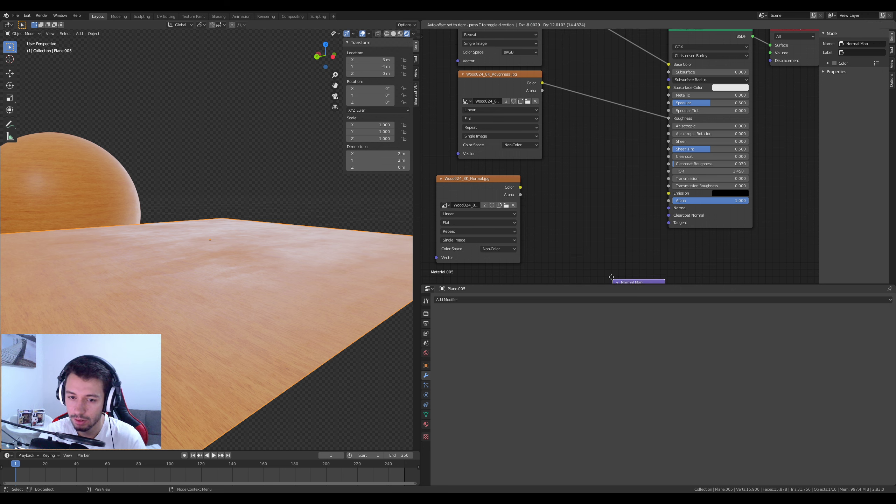
# Connect the Normal texture's Color to the Normal Map's Color input and its Normal output to the Principled BSDF's Normal, then inspect the plane.
pyautogui.moveTo(515, 188); pyautogui.dragTo(524, 193)
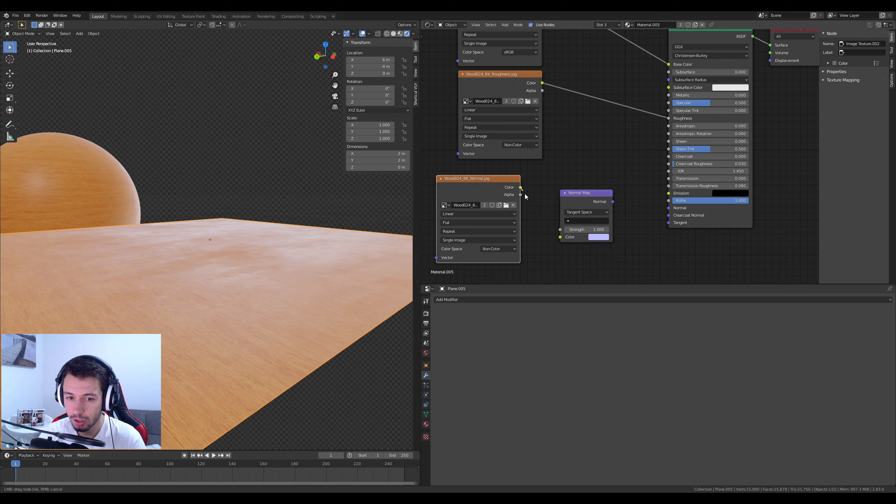
pyautogui.moveTo(559, 239); pyautogui.dragTo(559, 237)
pyautogui.moveTo(613, 201); pyautogui.dragTo(669, 209)
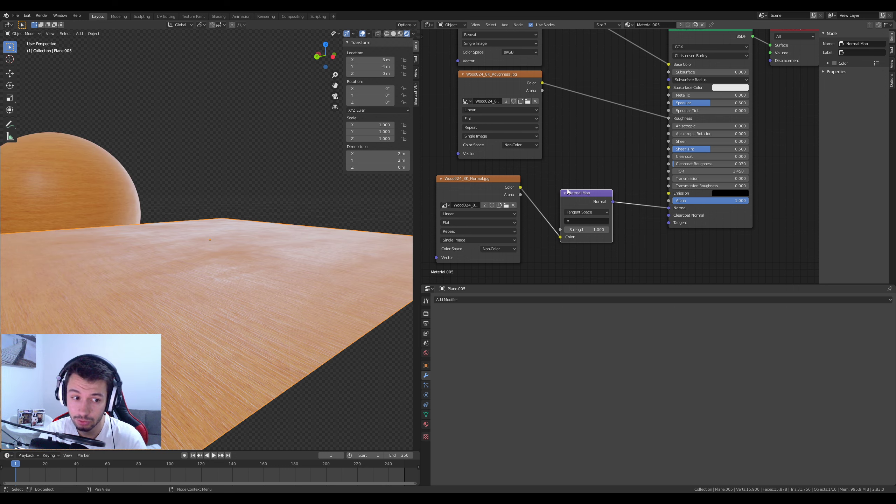
pyautogui.scroll(1, 184, 308)
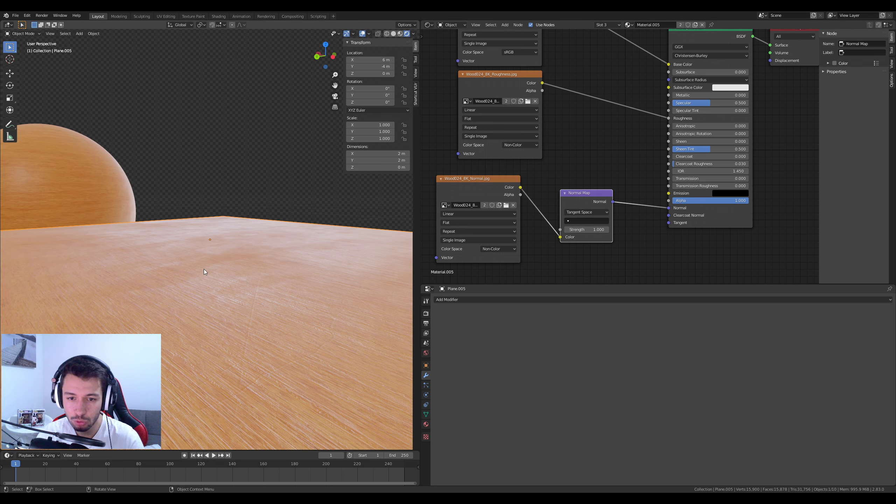
pyautogui.scroll(-1, 213, 286)
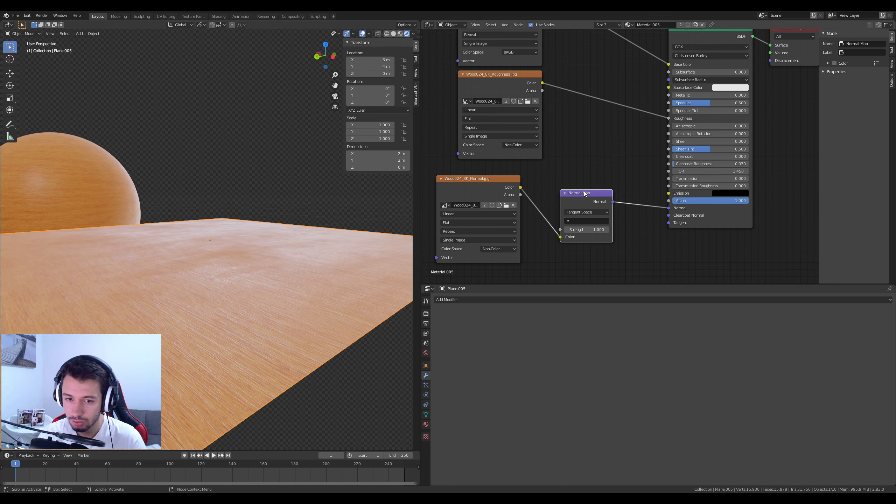
# Move the Normal Map node slightly closer to the Normal texture, preview its Strength at 0, and set the Strength back to 1.
pyautogui.moveTo(585, 194); pyautogui.dragTo(579, 188)
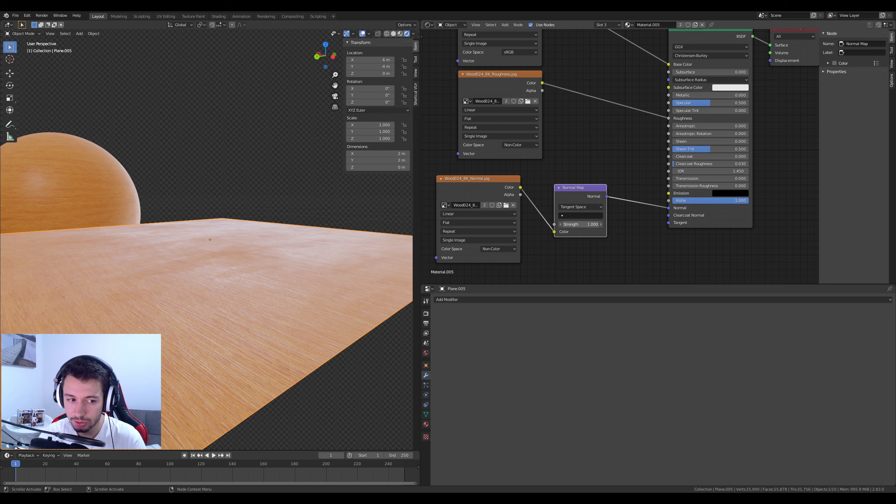
pyautogui.moveTo(580, 224); pyautogui.dragTo(559, 224)
pyautogui.scroll(1, 244, 290)
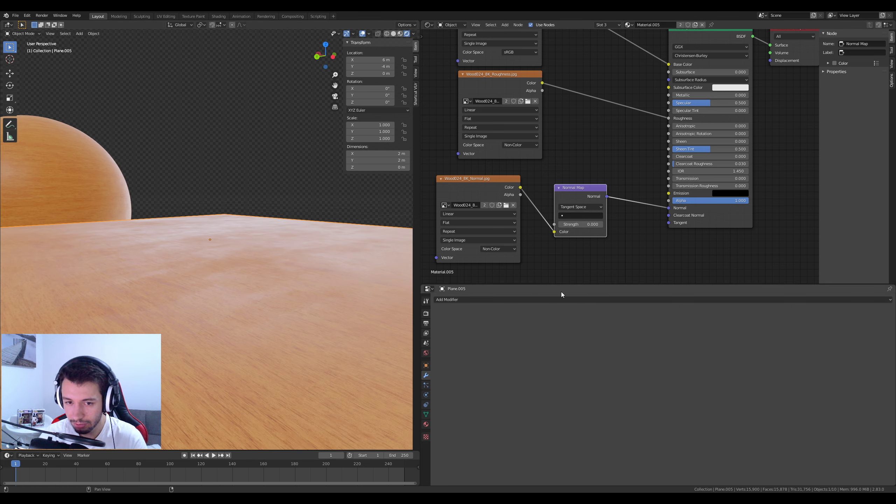
pyautogui.click(571, 226)
pyautogui.write('1')
pyautogui.press('Return')
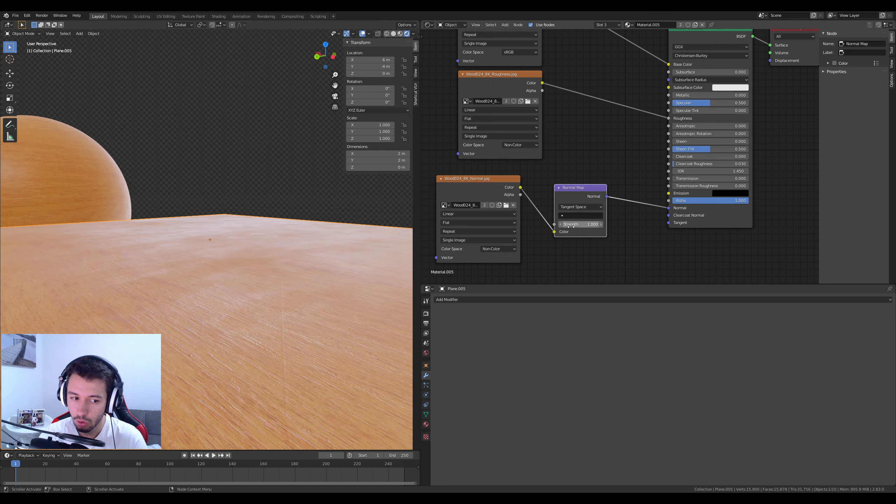
pyautogui.scroll(-2, 353, 280)
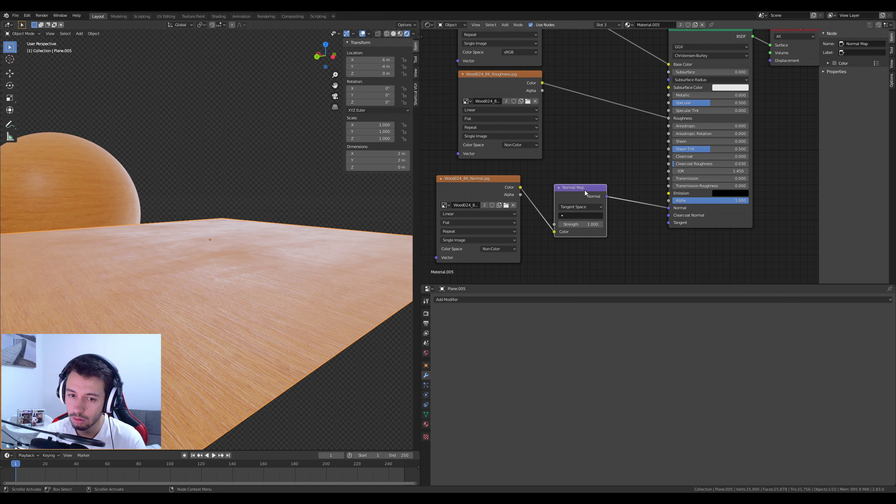
# Try raising the Normal Map Strength to 4.1 and inspect the wood grain on the plane.
pyautogui.scroll(-1, 301, 260)
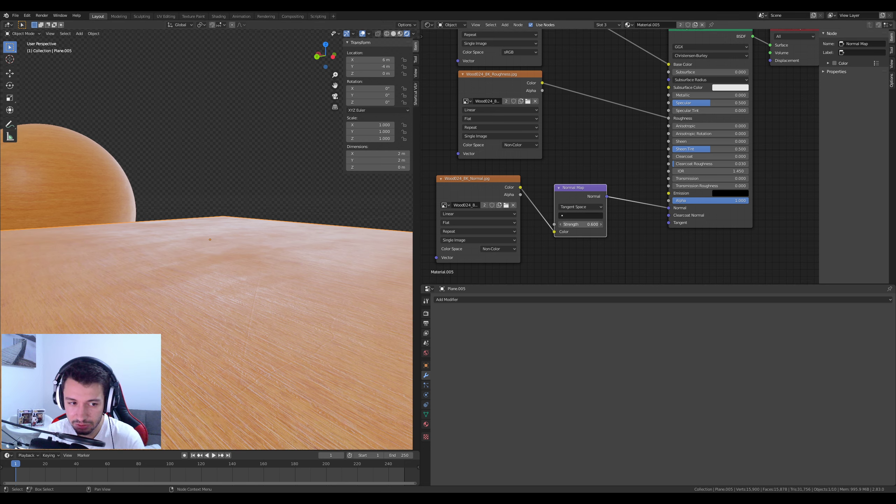
pyautogui.moveTo(580, 224); pyautogui.dragTo(621, 224)
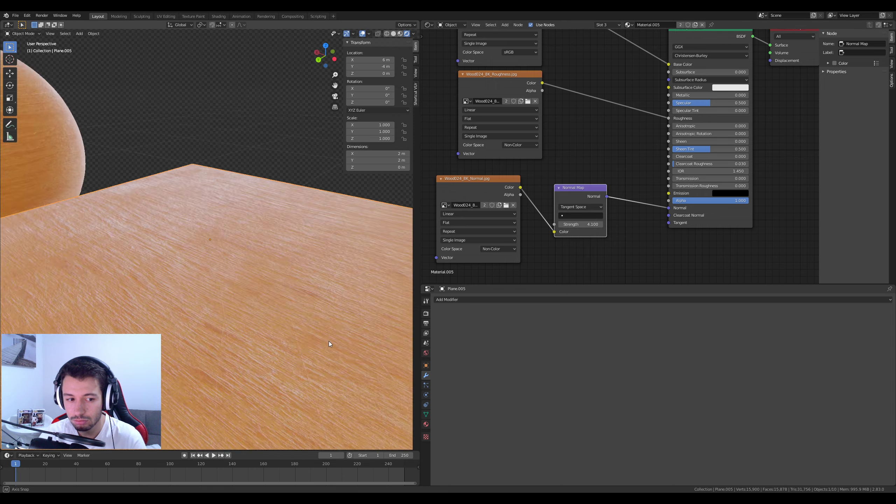
pyautogui.moveTo(328, 341); pyautogui.dragTo(198, 304, button='middle')
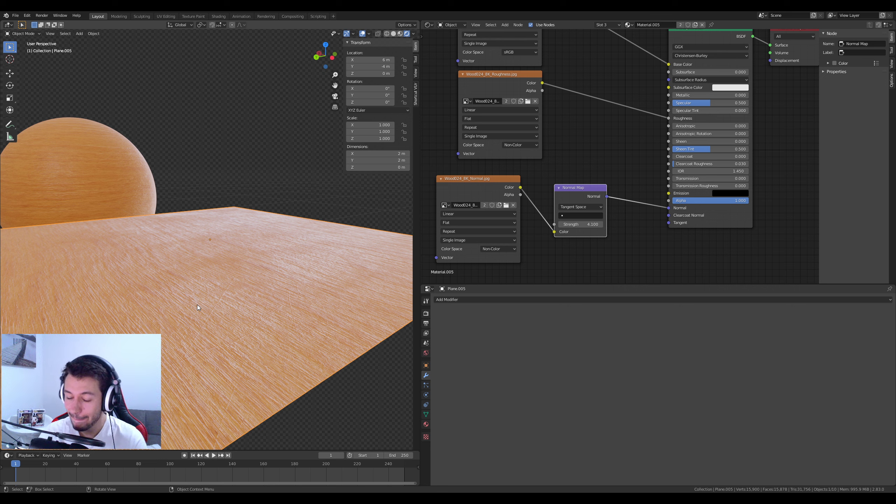
pyautogui.moveTo(221, 320); pyautogui.dragTo(235, 316, button='middle')
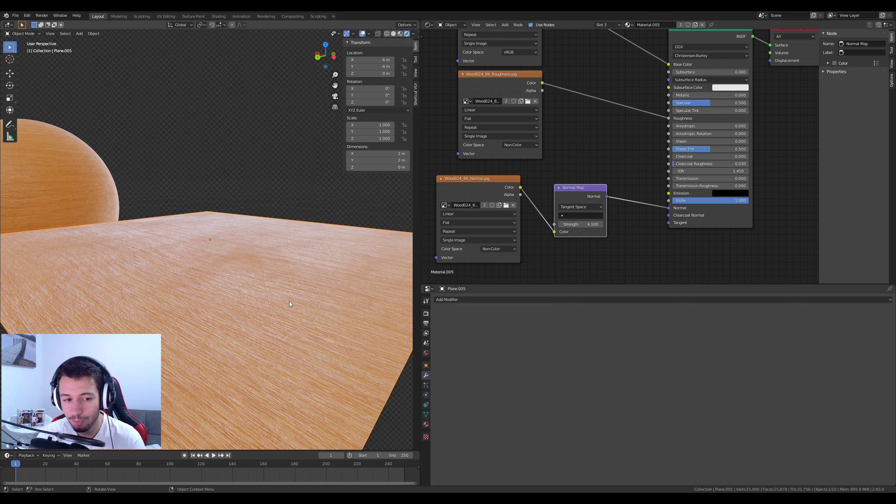
# Compare the plane with a Normal Map Strength of 0.8 and set the Strength back to 1.
pyautogui.click(571, 224)
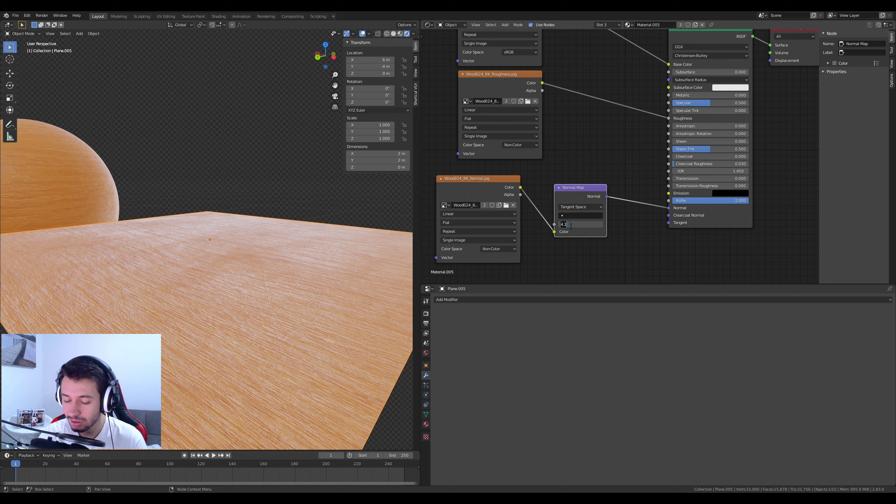
pyautogui.write('1')
pyautogui.press('Return')
pyautogui.click(571, 224)
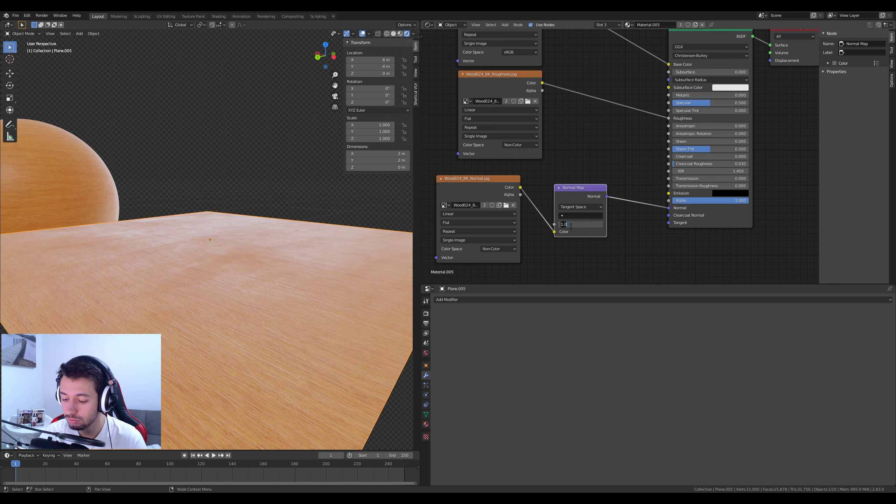
pyautogui.write('0.8')
pyautogui.press('Return')
pyautogui.moveTo(328, 303); pyautogui.dragTo(358, 308, button='middle')
pyautogui.click(578, 225)
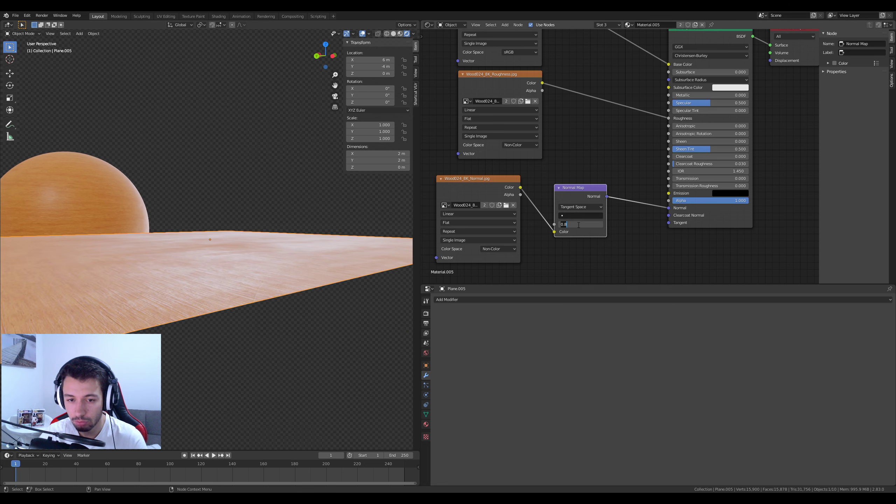
pyautogui.write('1')
pyautogui.press('Return')
# Examine the wood material on the planes and spheres from several angles and distances.
pyautogui.moveTo(273, 291); pyautogui.dragTo(202, 287, button='middle')
pyautogui.scroll(-5, 170, 321)
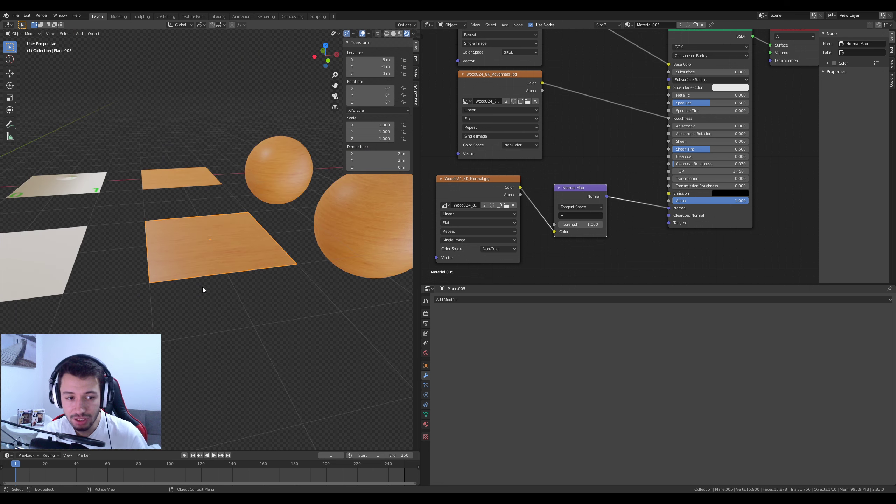
pyautogui.keyDown('shift'); pyautogui.moveTo(302, 281); pyautogui.dragTo(202, 343, button='middle'); pyautogui.keyUp('shift')
pyautogui.scroll(5, 201, 343)
pyautogui.moveTo(270, 351); pyautogui.dragTo(383, 335, button='middle')
pyautogui.scroll(-1, 383, 335)
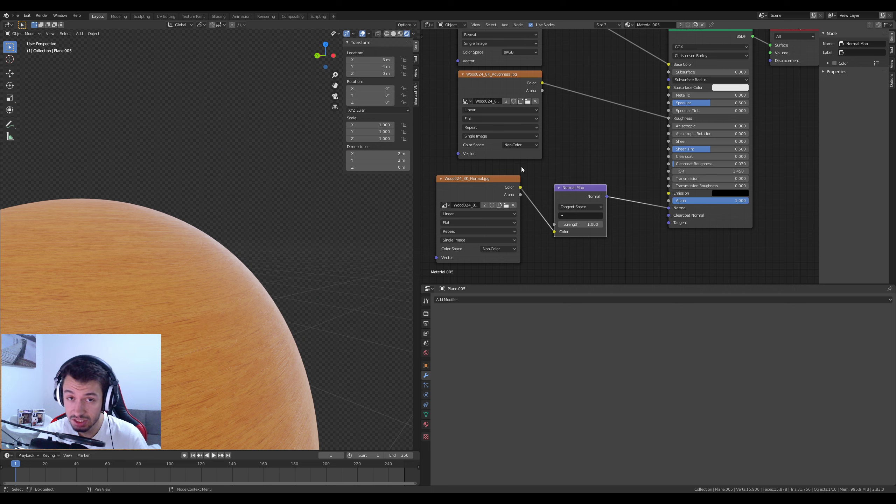
pyautogui.scroll(-3, 215, 347)
pyautogui.keyDown('shift'); pyautogui.moveTo(215, 348); pyautogui.dragTo(244, 243, button='middle'); pyautogui.keyUp('shift')
pyautogui.moveTo(257, 252); pyautogui.dragTo(187, 275, button='middle')
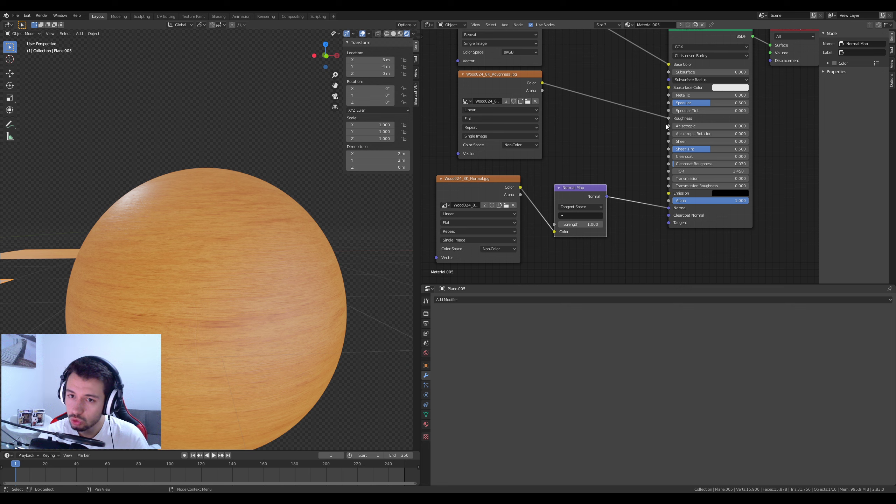
# Try the Principled BSDF's Metallic at 1, look at the sphere, and return Metallic to 0.
pyautogui.moveTo(696, 95); pyautogui.dragTo(748, 95)
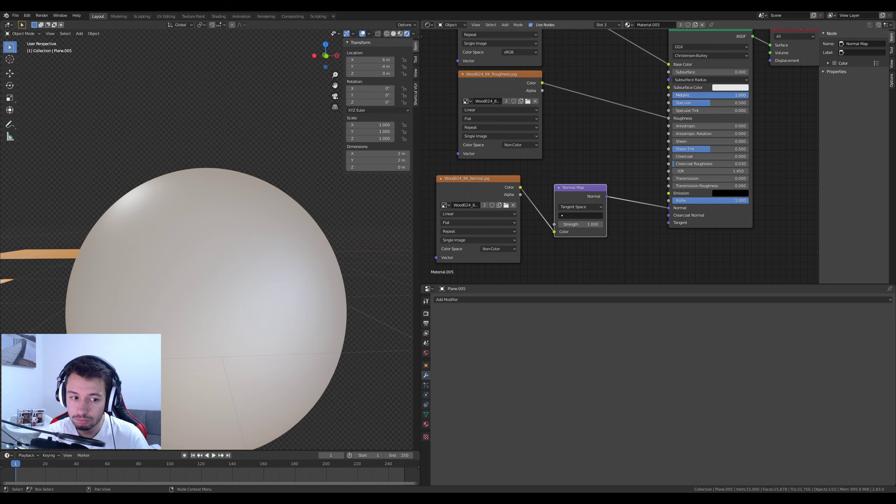
pyautogui.moveTo(262, 306)
pyautogui.mouseDown(button='middle')
pyautogui.moveTo(301, 297)
pyautogui.moveTo(295, 306)
pyautogui.mouseUp(button='middle')
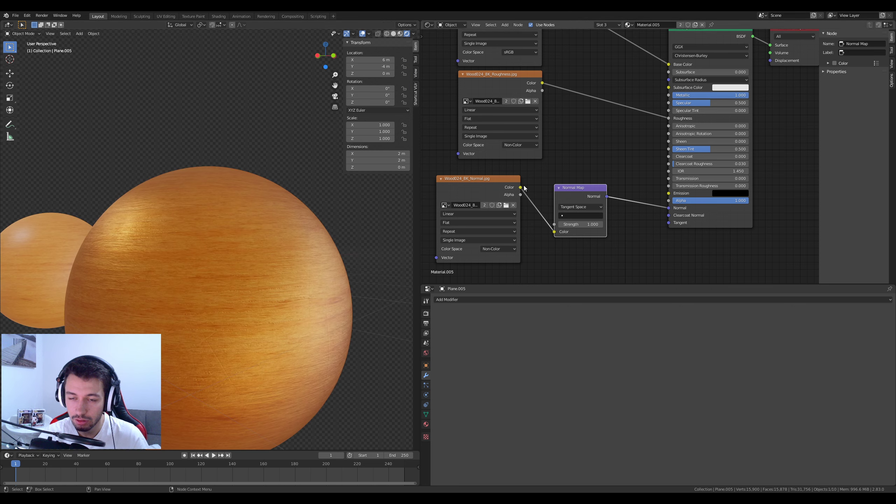
pyautogui.moveTo(711, 95); pyautogui.dragTo(668, 96)
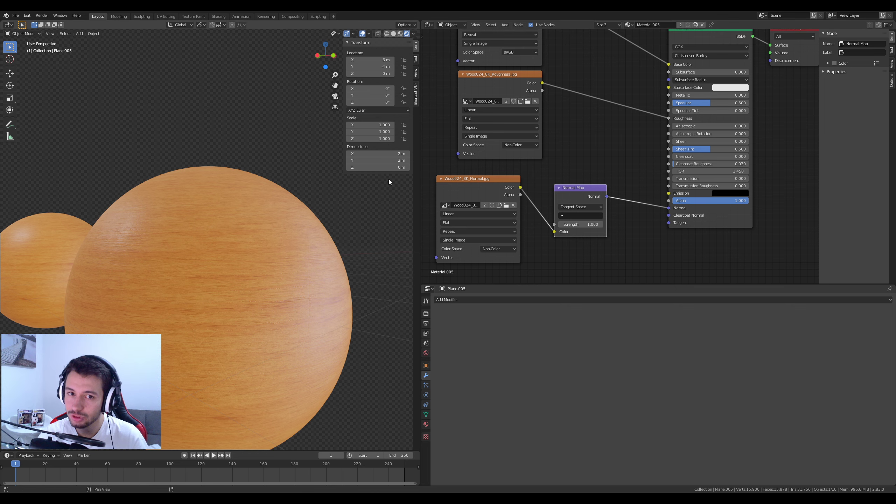
# Move the unconnected Displacement texture node up under the Normal texture and delete it.
pyautogui.scroll(-2, 620, 156)
pyautogui.moveTo(504, 32); pyautogui.dragTo(491, 125, button='middle')
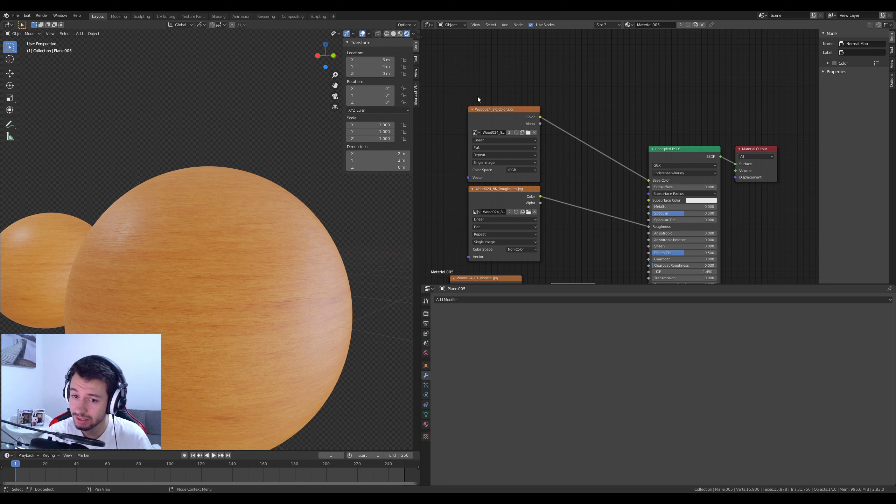
pyautogui.scroll(-3, 592, 234)
pyautogui.moveTo(592, 234); pyautogui.dragTo(626, 106, button='middle')
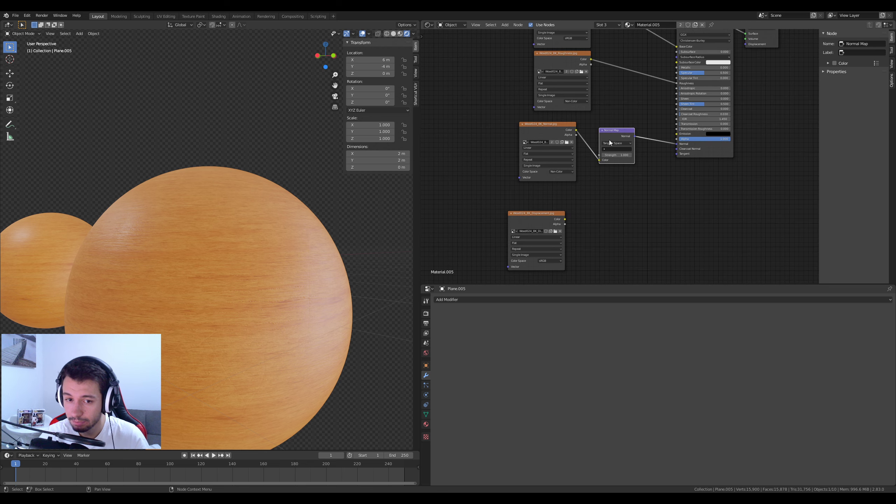
pyautogui.scroll(2, 548, 229)
pyautogui.moveTo(548, 230); pyautogui.dragTo(563, 184, button='middle')
pyautogui.moveTo(552, 179); pyautogui.dragTo(553, 161)
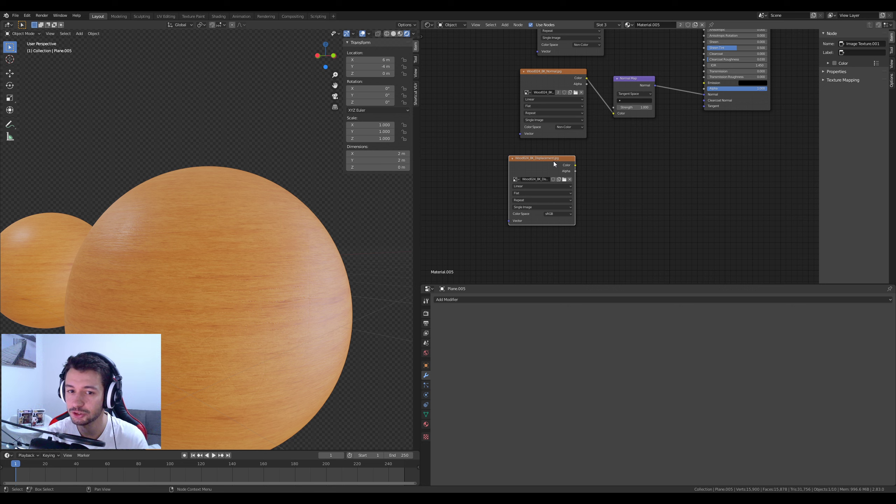
pyautogui.press('x')
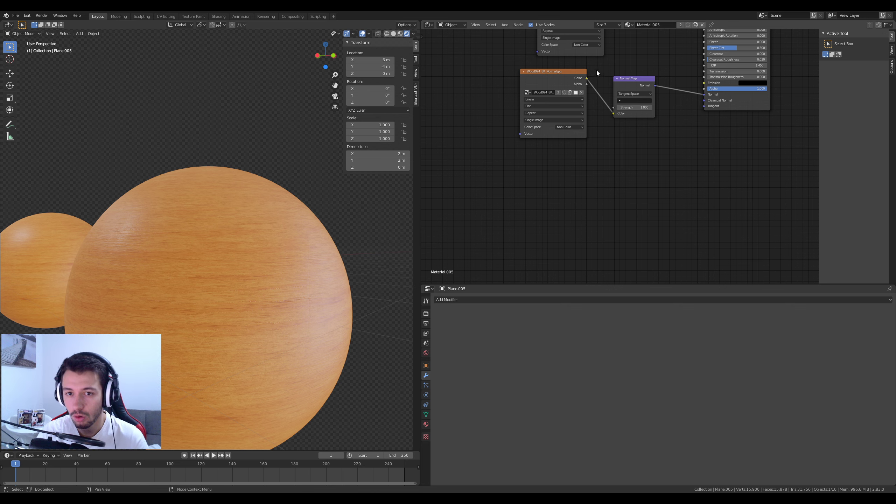
# Try raising the Principled BSDF's Specular to 1 and inspect the reflections on the sphere and the plane.
pyautogui.moveTo(624, 64); pyautogui.dragTo(550, 184, button='middle')
pyautogui.scroll(3, 553, 227)
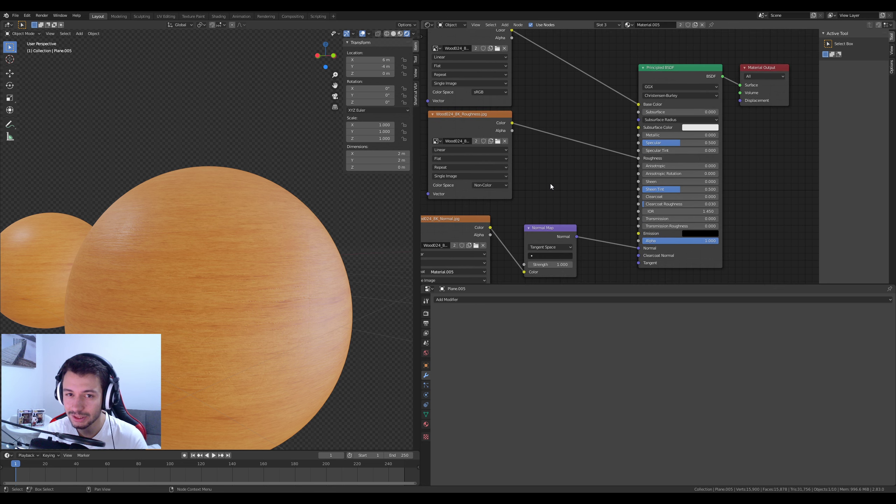
pyautogui.scroll(-1, 569, 175)
pyautogui.moveTo(578, 151); pyautogui.dragTo(552, 163, button='middle')
pyautogui.click(643, 156)
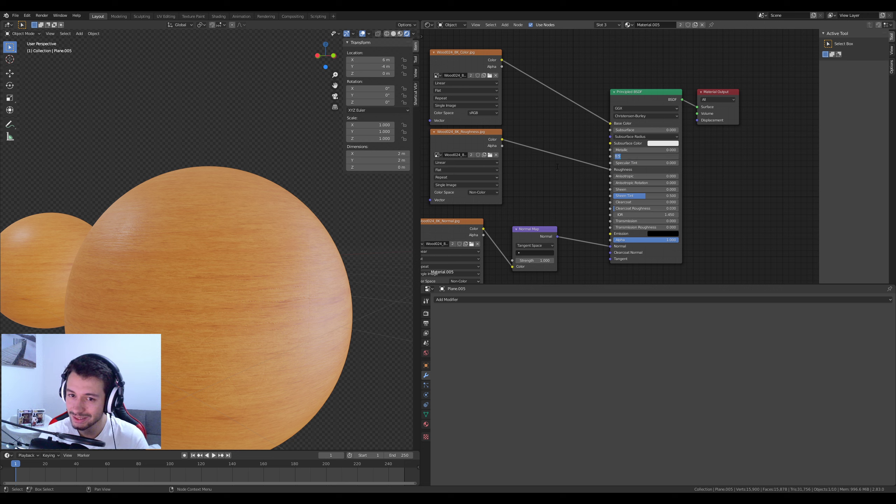
pyautogui.click(521, 175)
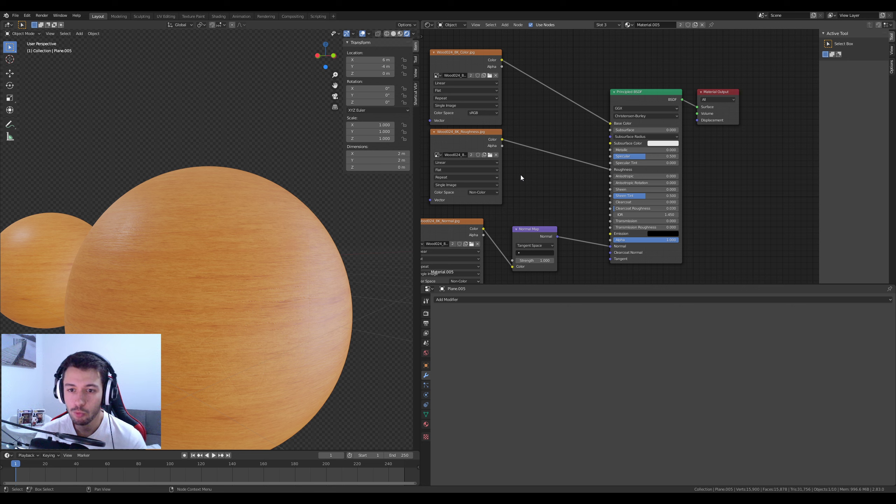
pyautogui.moveTo(293, 288); pyautogui.dragTo(351, 300, button='middle')
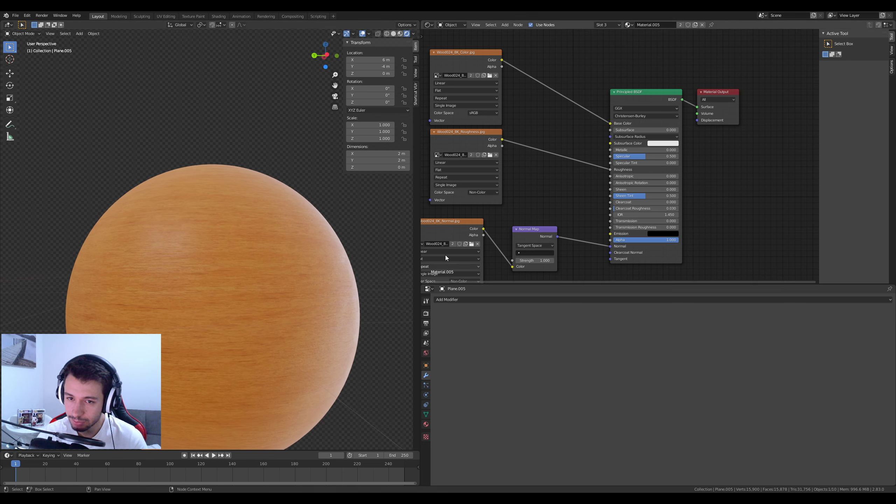
pyautogui.moveTo(633, 157); pyautogui.dragTo(667, 156)
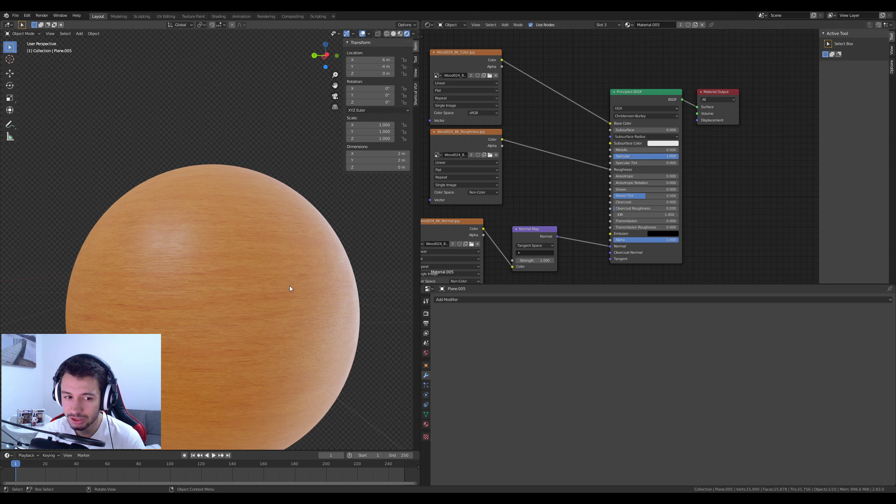
pyautogui.moveTo(290, 286); pyautogui.dragTo(245, 308, button='middle')
pyautogui.scroll(-4, 244, 308)
pyautogui.moveTo(204, 352); pyautogui.dragTo(258, 338, button='middle')
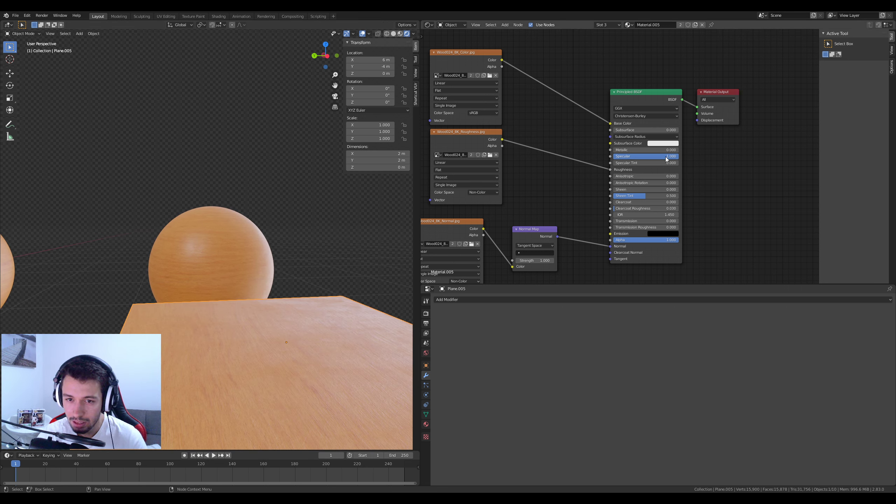
# Set the Principled BSDF's Specular to 0.5 and inspect the sphere.
pyautogui.moveTo(666, 156)
pyautogui.mouseDown()
pyautogui.moveTo(600, 156)
pyautogui.moveTo(651, 157)
pyautogui.mouseUp()
pyautogui.click(655, 156)
pyautogui.write('0.')
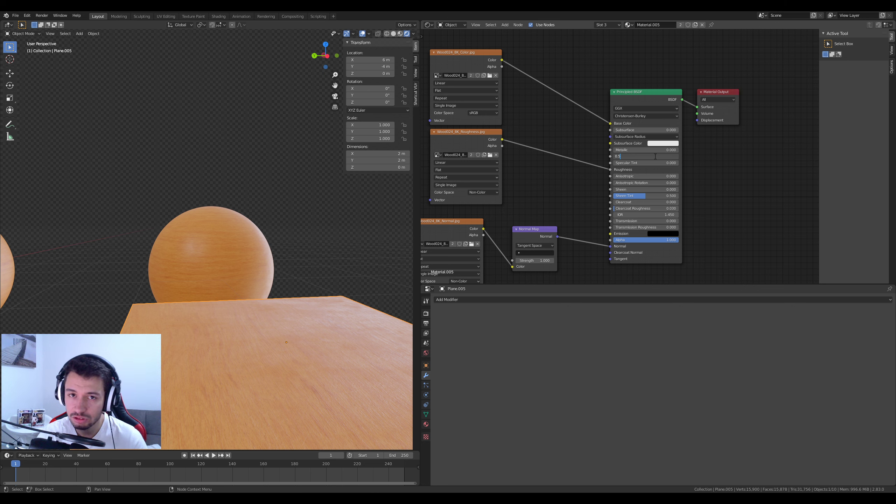
pyautogui.write('5')
pyautogui.press('Return')
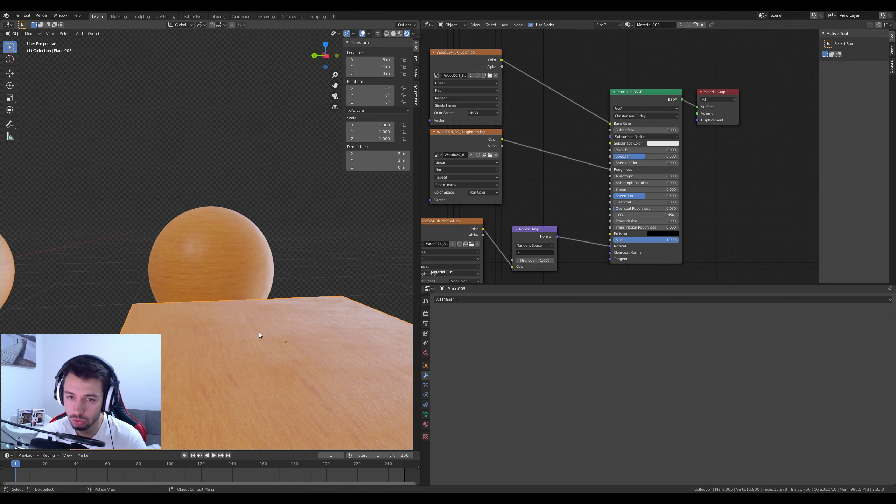
pyautogui.moveTo(259, 332); pyautogui.dragTo(233, 290, button='middle')
pyautogui.scroll(7, 249, 330)
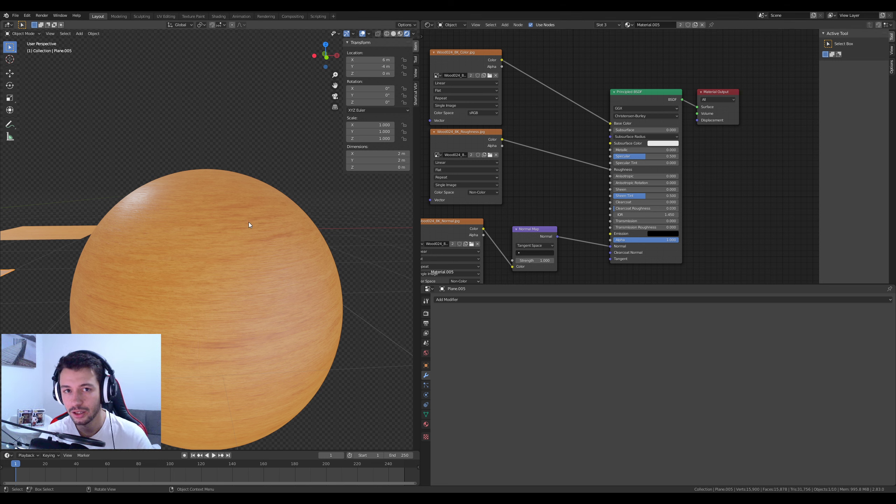
pyautogui.scroll(-3, 257, 237)
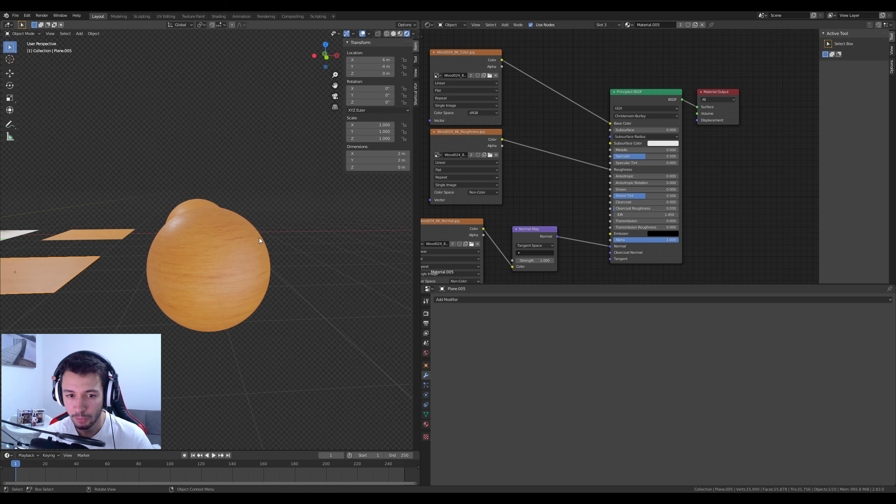
# Move the three texture nodes and the Normal Map node away from the Principled BSDF, and raise the Color texture above the Roughness texture.
pyautogui.moveTo(540, 210); pyautogui.dragTo(582, 169, button='middle')
pyautogui.scroll(-2, 523, 127)
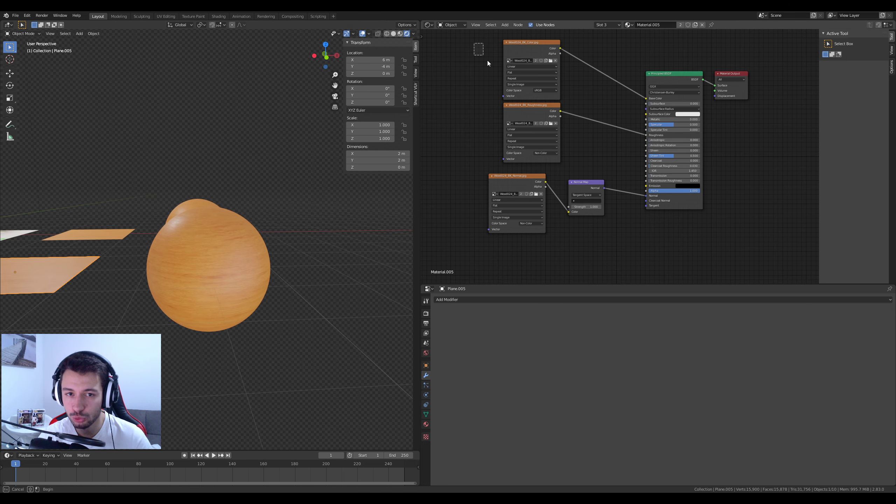
pyautogui.moveTo(474, 40); pyautogui.dragTo(615, 231)
pyautogui.moveTo(533, 49); pyautogui.dragTo(476, 62)
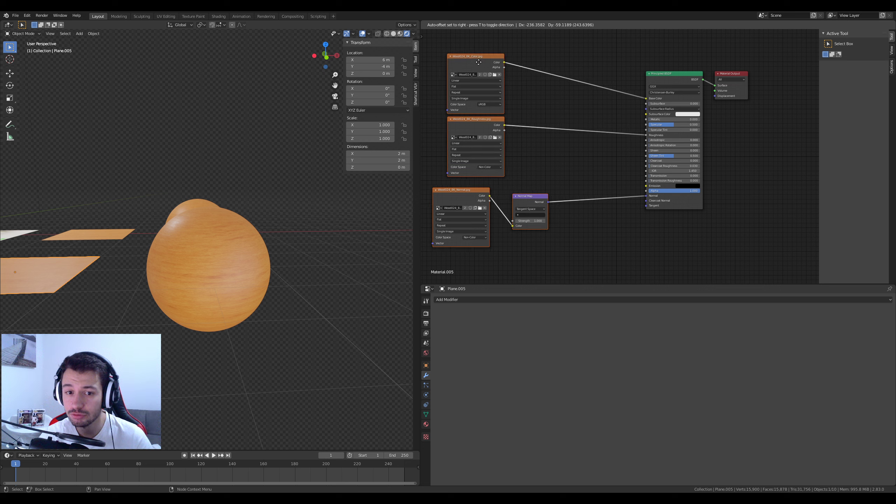
pyautogui.scroll(5, 319, 221)
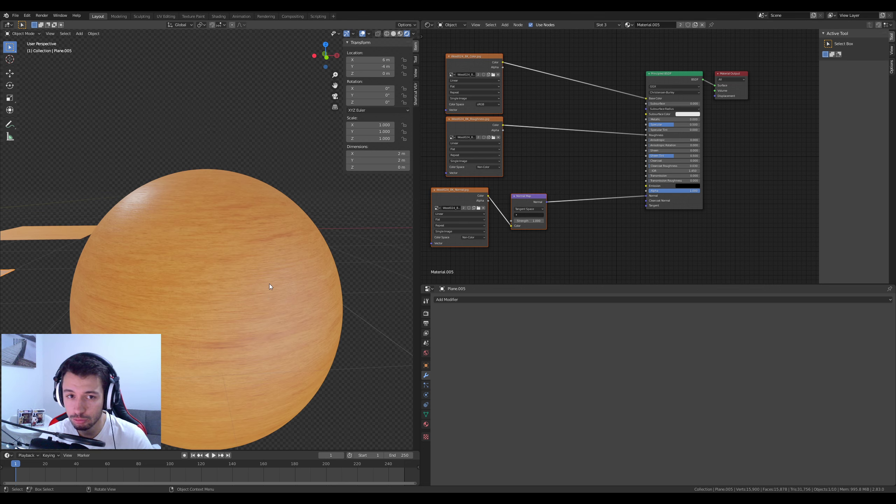
pyautogui.click(594, 267)
pyautogui.moveTo(484, 56); pyautogui.dragTo(479, 36)
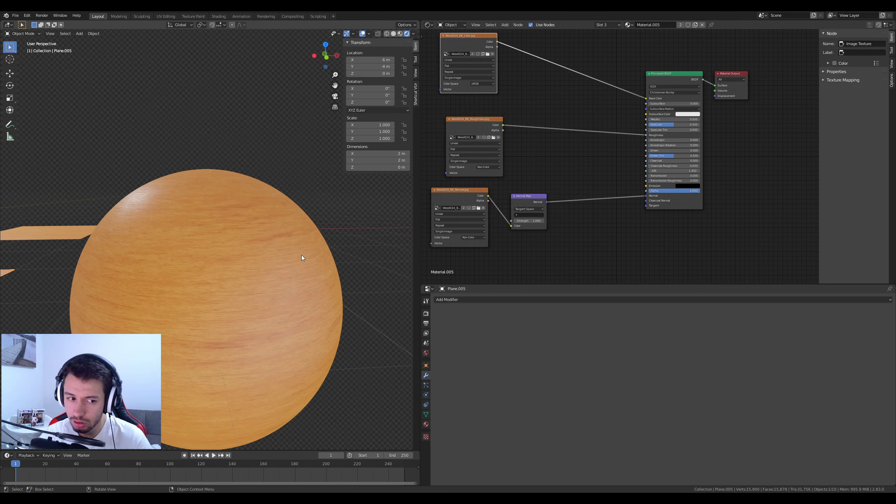
# Insert a MixRGB node on the link between the Color texture and the Principled BSDF's Base Color.
pyautogui.scroll(-3, 351, 253)
pyautogui.moveTo(351, 253)
pyautogui.mouseDown(button='middle')
pyautogui.moveTo(350, 276)
pyautogui.moveTo(315, 315)
pyautogui.moveTo(341, 315)
pyautogui.moveTo(366, 249)
pyautogui.mouseUp(button='middle')
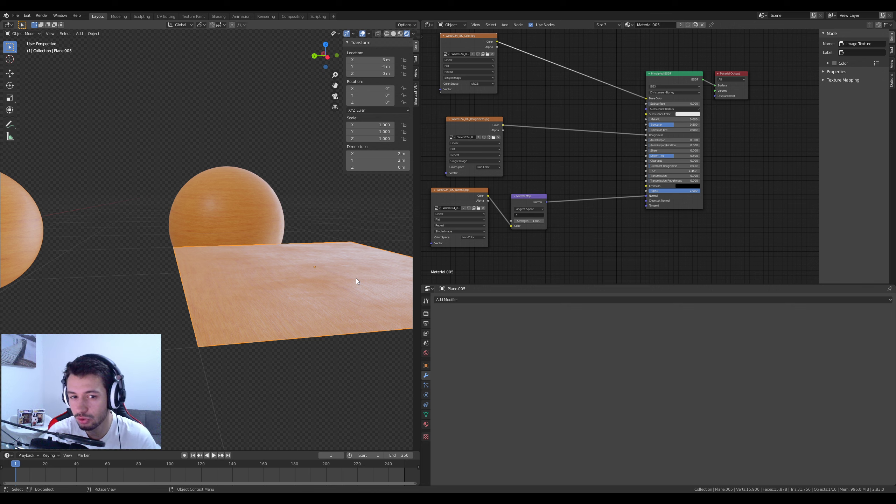
pyautogui.moveTo(347, 236); pyautogui.dragTo(303, 270, button='middle')
pyautogui.scroll(3, 303, 270)
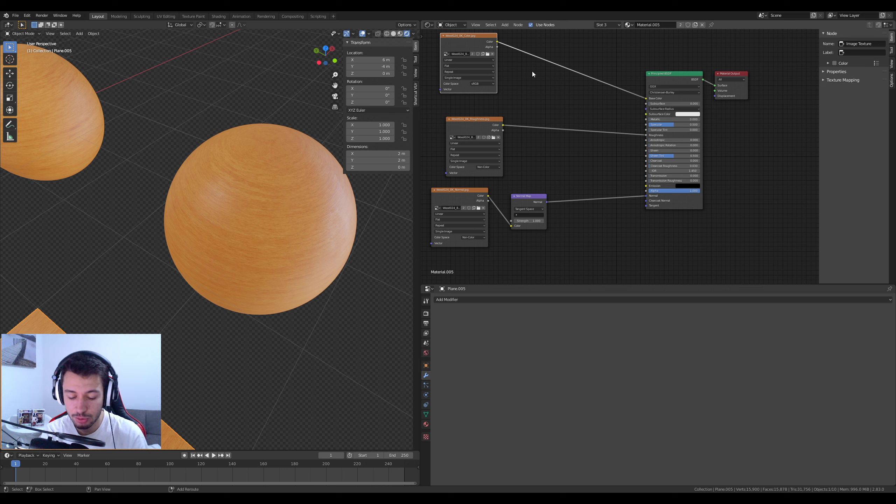
pyautogui.hotkey('shift', 'a')
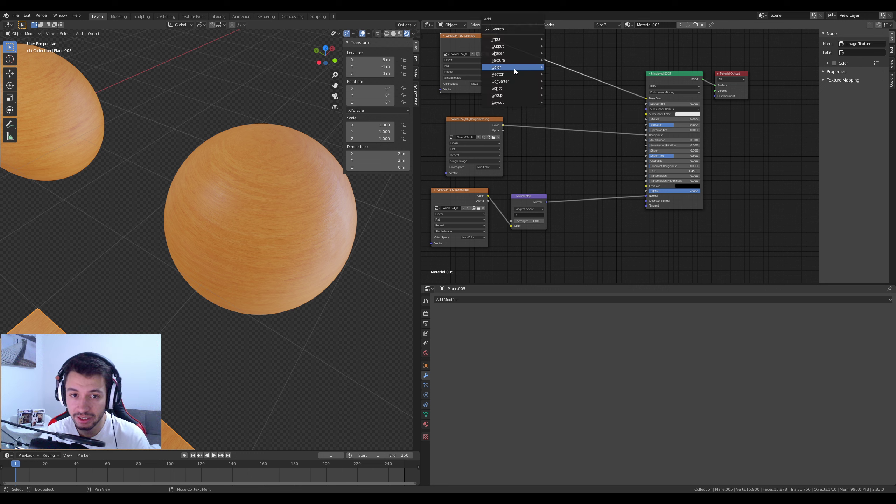
pyautogui.moveTo(513, 67)
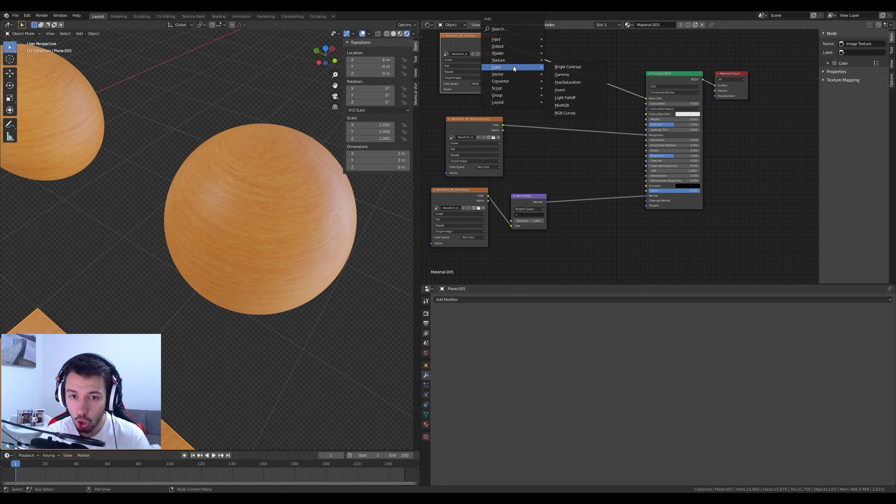
pyautogui.click(570, 105)
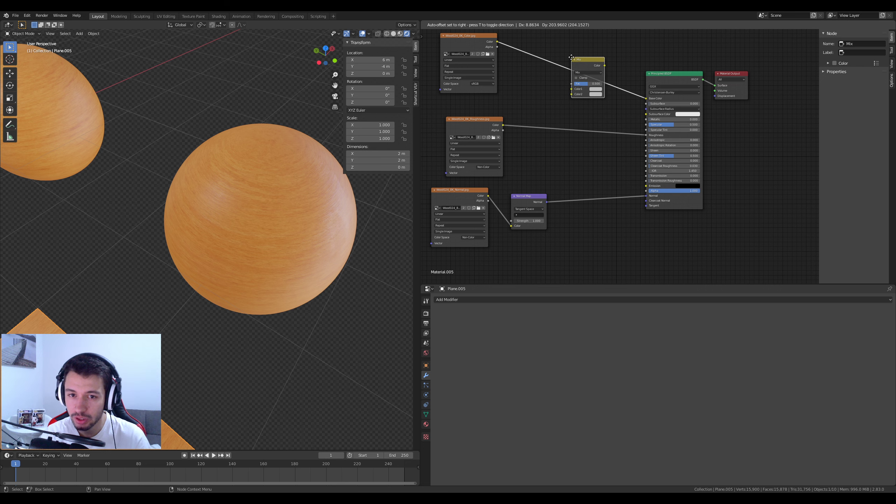
pyautogui.click(571, 57)
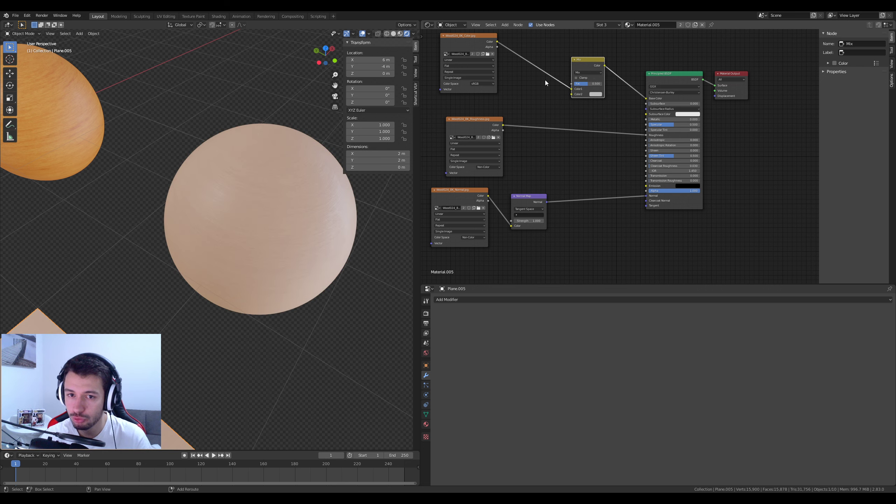
# Move the Color texture node up and clear of the Roughness texture node, leaving space before the Mix node.
pyautogui.moveTo(550, 84); pyautogui.dragTo(534, 150, button='middle')
pyautogui.scroll(1, 522, 115)
pyautogui.scroll(1, 536, 137)
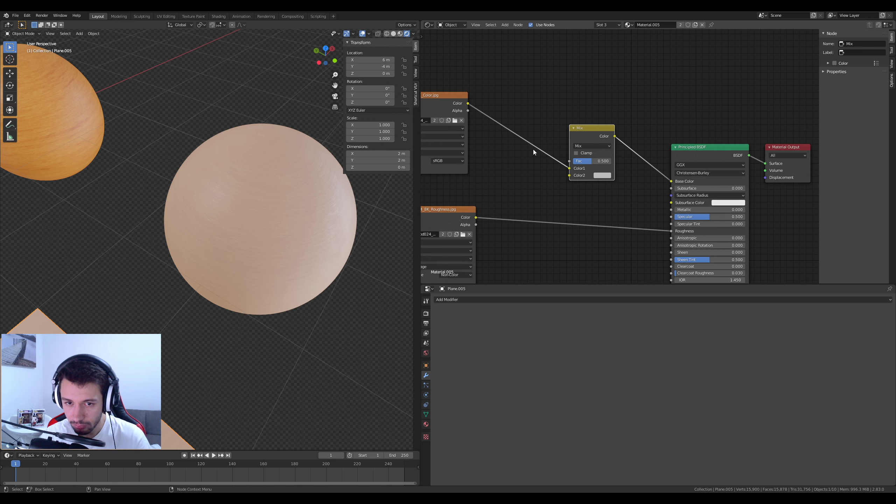
pyautogui.moveTo(443, 95); pyautogui.dragTo(481, 72)
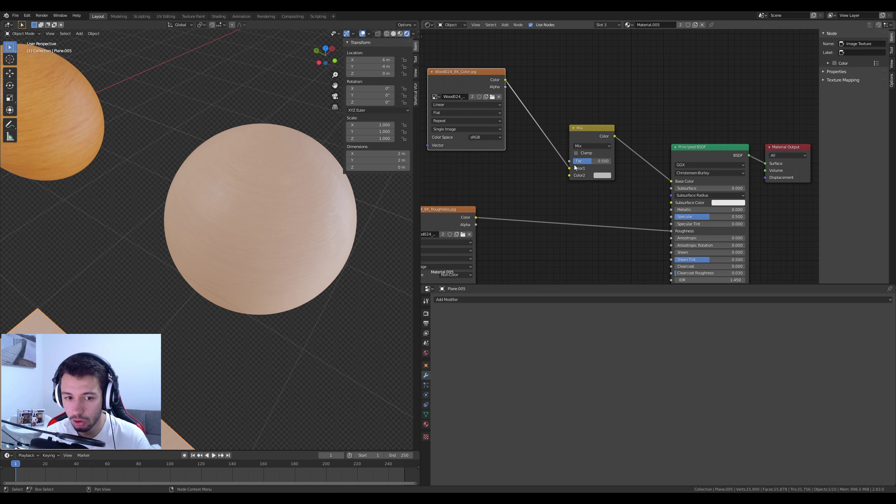
pyautogui.scroll(-1, 482, 215)
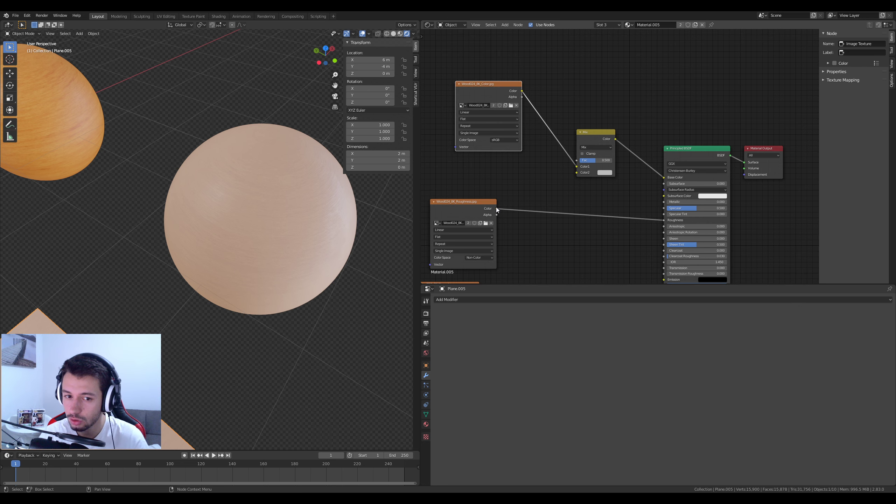
pyautogui.moveTo(497, 209)
pyautogui.mouseDown()
pyautogui.moveTo(576, 164)
pyautogui.moveTo(499, 199)
pyautogui.mouseUp()
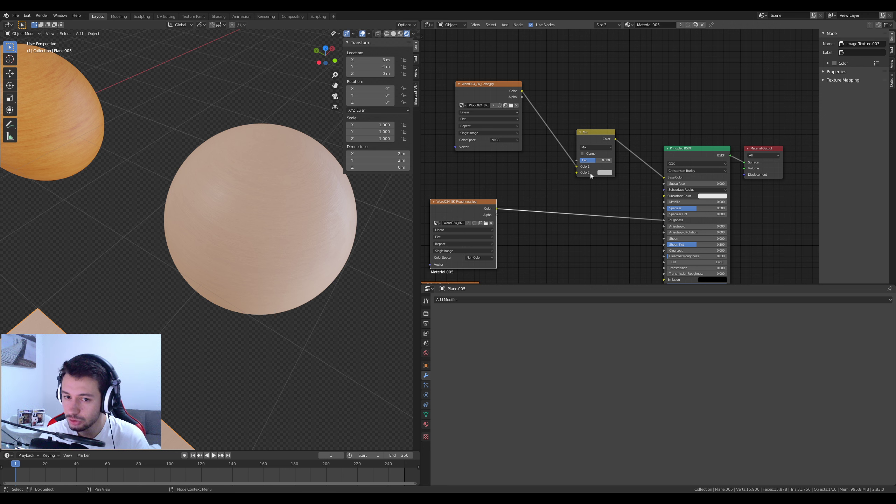
pyautogui.moveTo(500, 91); pyautogui.dragTo(489, 82)
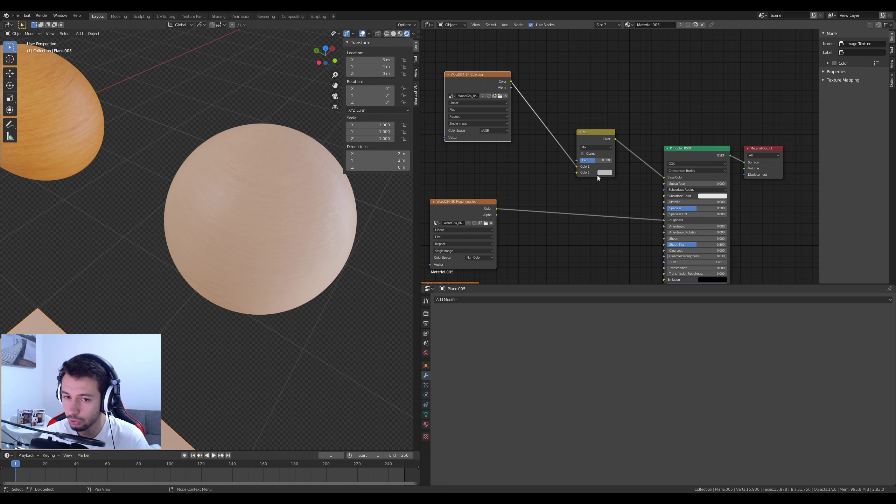
# Try the Mix node's Fac at 0 and at 1, and set it back to 0.5.
pyautogui.moveTo(595, 161)
pyautogui.mouseDown()
pyautogui.moveTo(580, 161)
pyautogui.moveTo(612, 161)
pyautogui.moveTo(580, 161)
pyautogui.mouseUp()
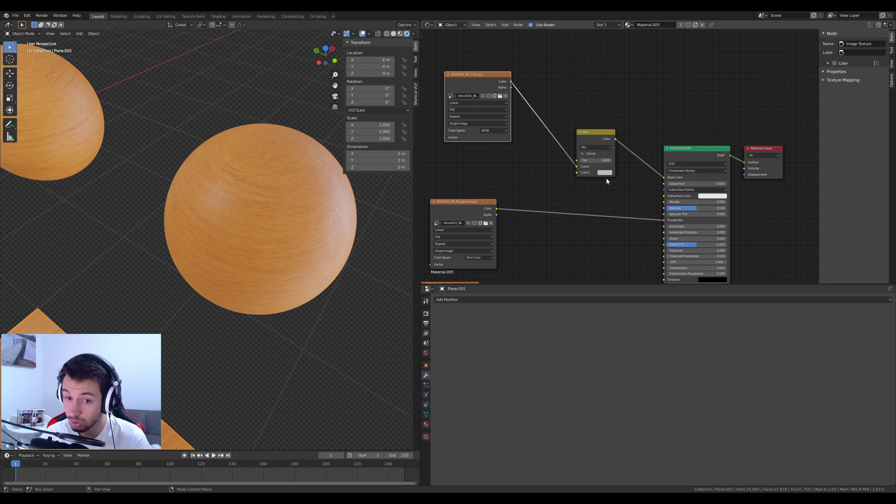
pyautogui.moveTo(593, 159); pyautogui.dragTo(612, 160)
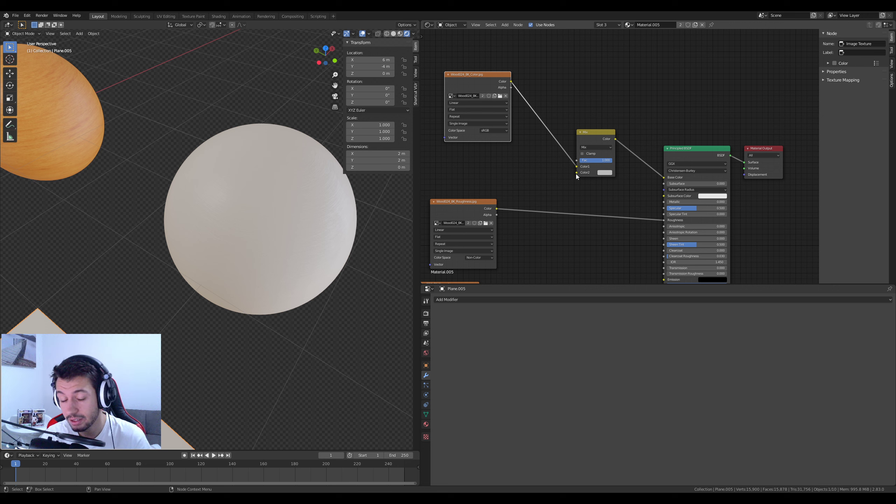
pyautogui.click(595, 162)
pyautogui.write('0.5')
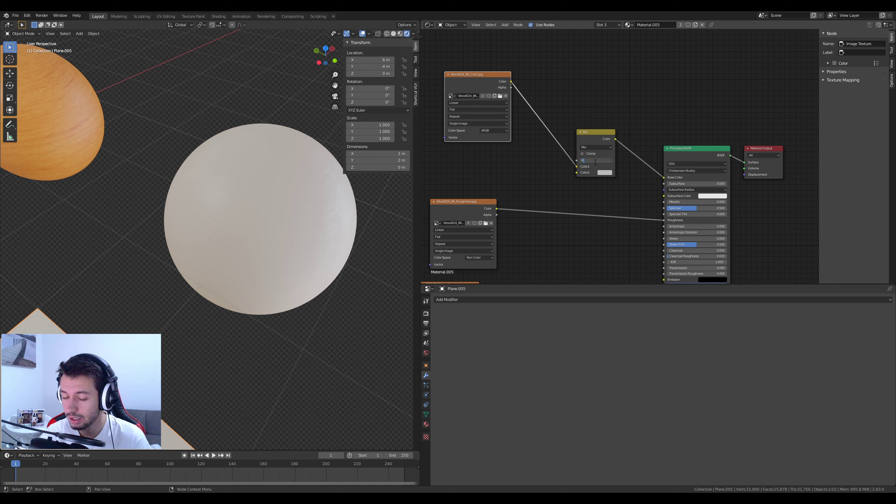
pyautogui.press('Return')
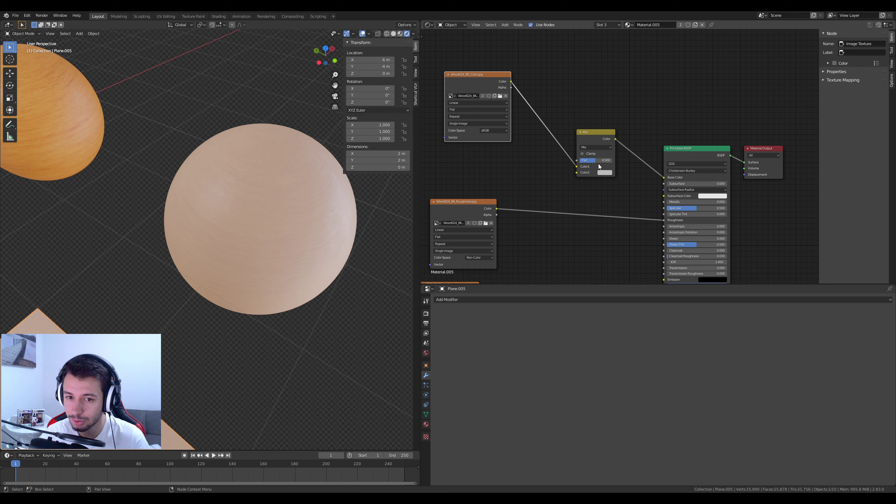
# Try the Mix node's Fac at 0.25 and 0.75, and lower it to about 0.4.
pyautogui.click(595, 161)
pyautogui.write('0.25')
pyautogui.press('Return')
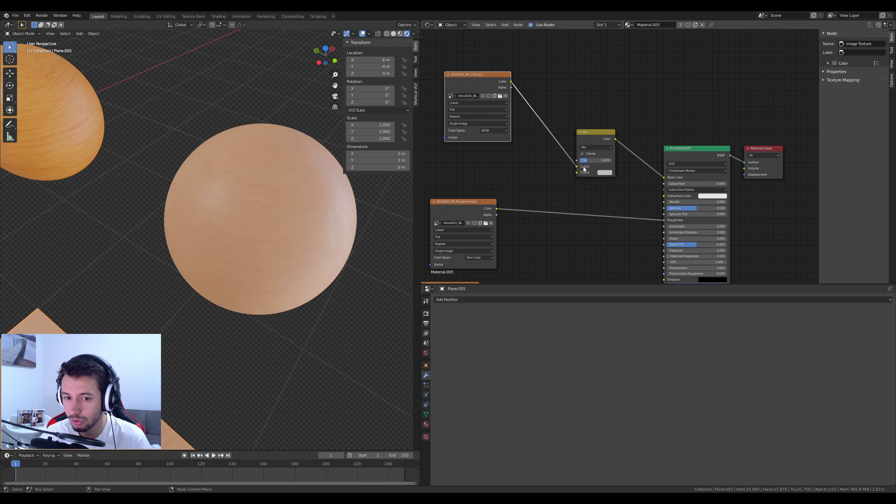
pyautogui.click(594, 161)
pyautogui.write('0.75')
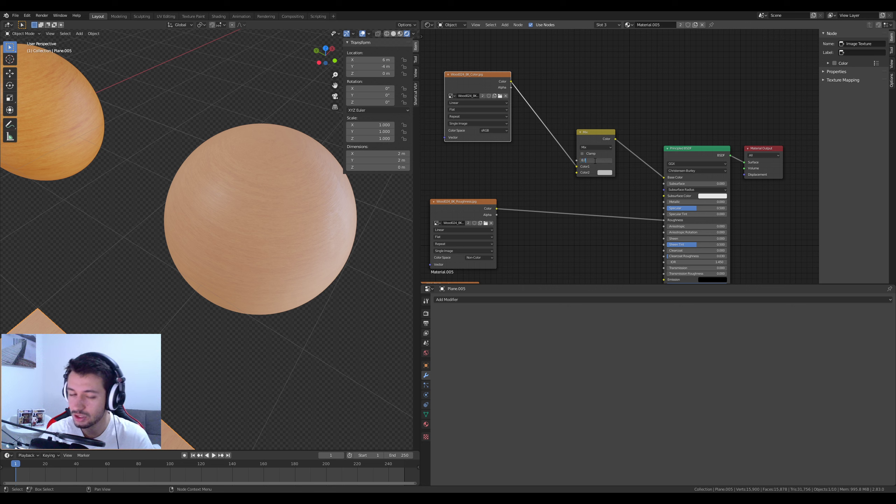
pyautogui.press('Return')
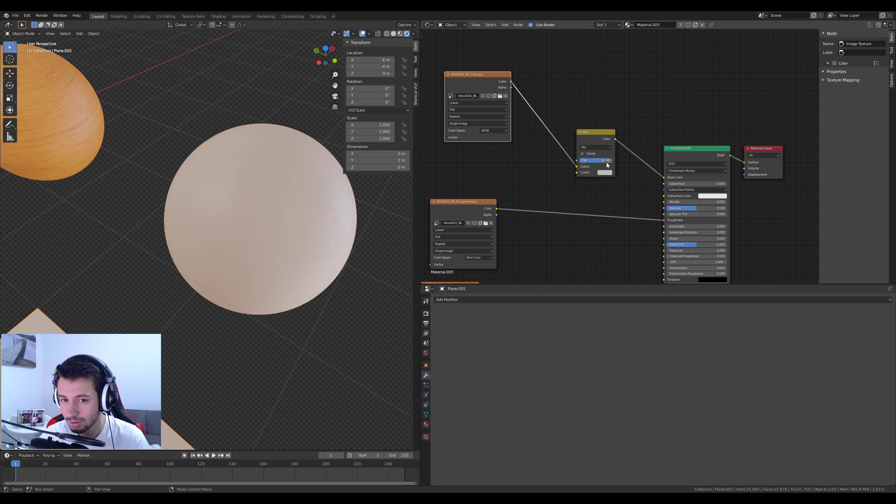
pyautogui.moveTo(610, 160); pyautogui.dragTo(599, 160)
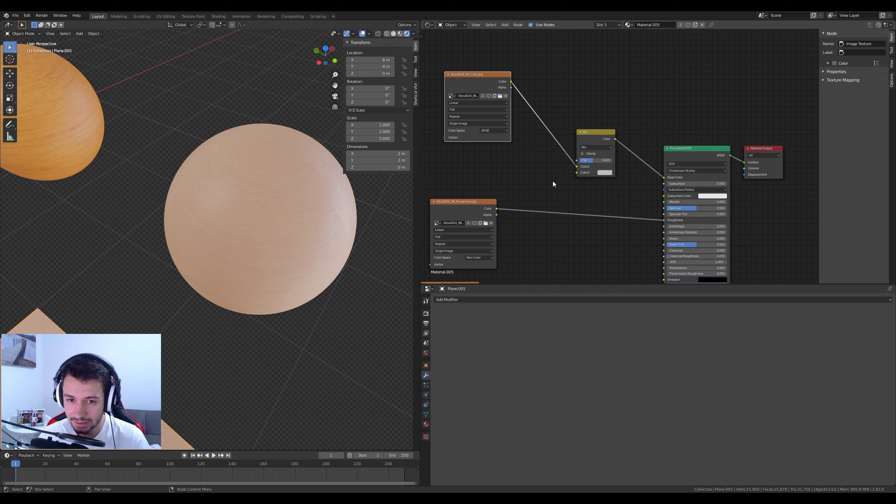
# Darken the Mix node's Color2 to black by lowering its brightness.
pyautogui.click(606, 172)
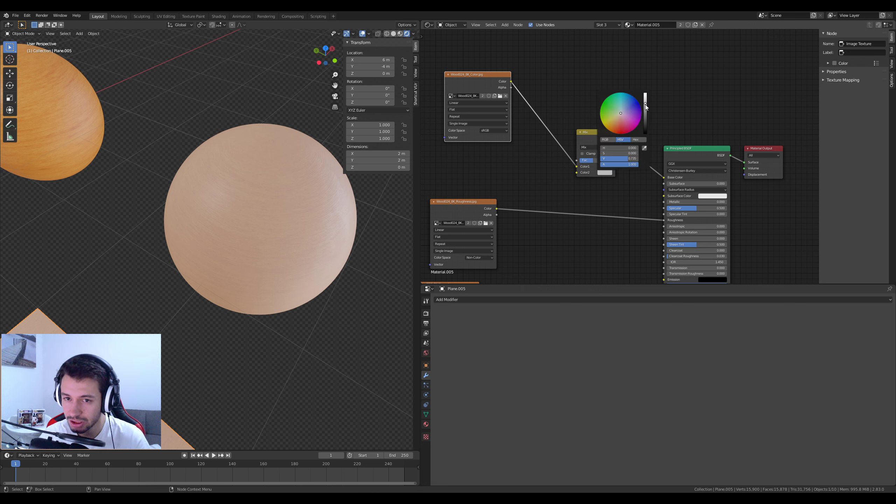
pyautogui.moveTo(244, 213); pyautogui.dragTo(278, 222, button='middle')
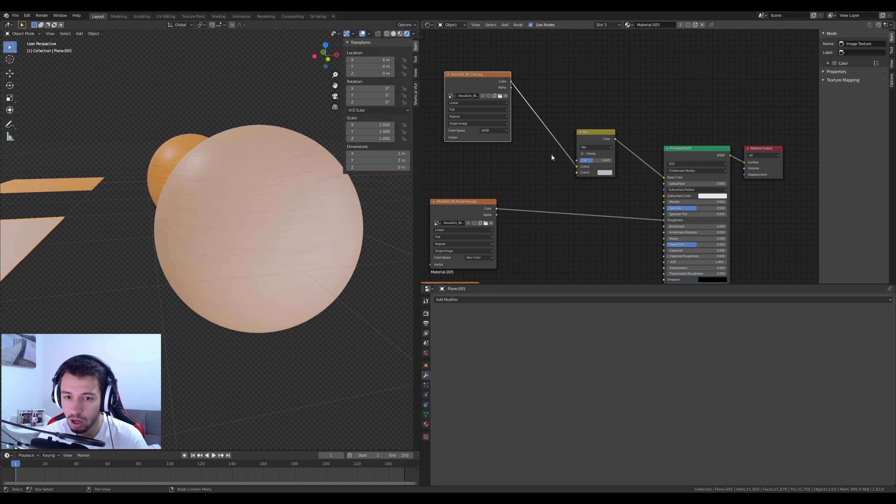
pyautogui.click(606, 172)
pyautogui.moveTo(645, 105); pyautogui.dragTo(645, 134)
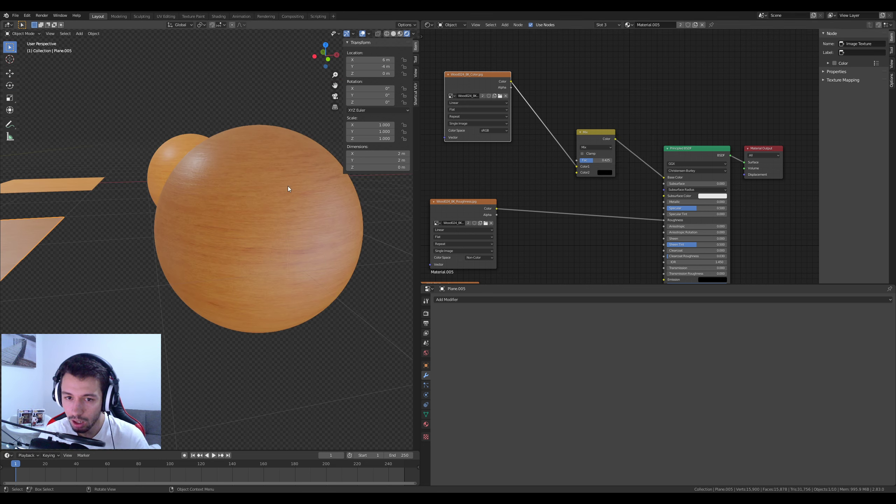
# Raise the Mix node's Fac to 1 and inspect the black tint on the sphere up close.
pyautogui.moveTo(590, 160); pyautogui.dragTo(612, 160)
pyautogui.moveTo(244, 240); pyautogui.dragTo(194, 312, button='middle')
pyautogui.scroll(2, 294, 269)
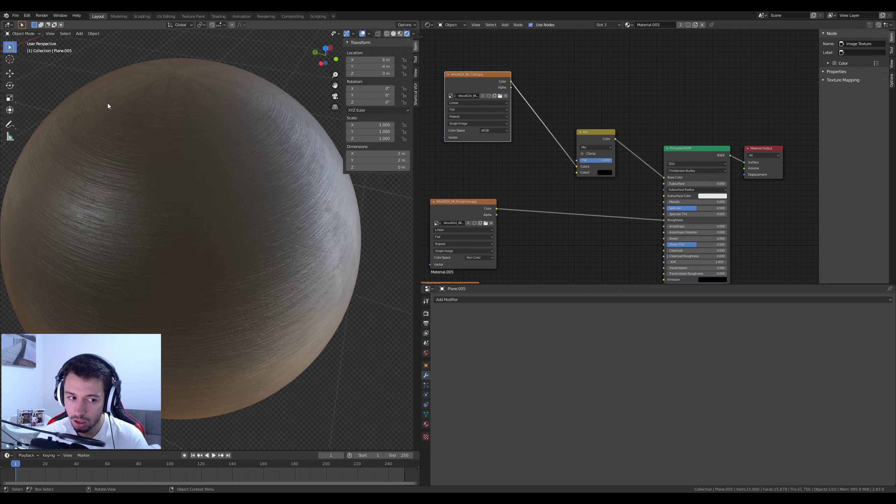
pyautogui.moveTo(58, 300); pyautogui.dragTo(113, 328, button='middle')
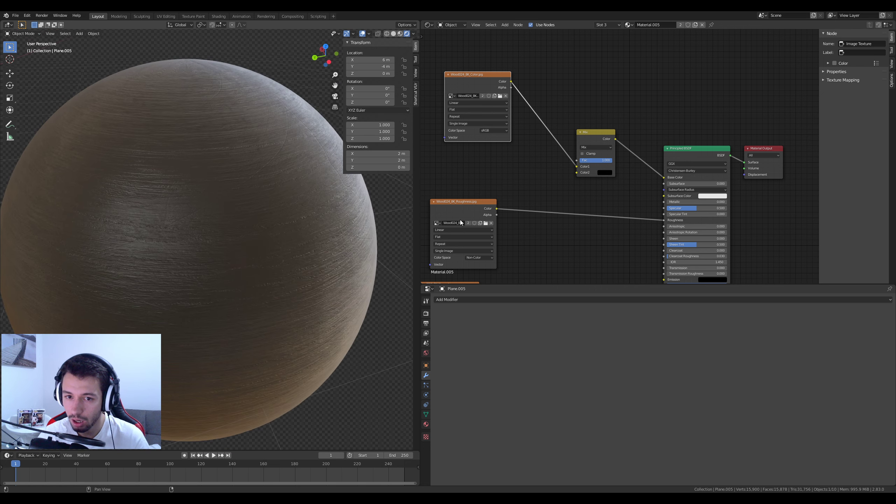
# Try a saturated blue-violet as the Mix node's Color2 and reduce Fac to about 0.08.
pyautogui.click(604, 172)
pyautogui.moveTo(646, 125)
pyautogui.mouseDown()
pyautogui.moveTo(645, 94)
pyautogui.moveTo(641, 109)
pyautogui.mouseUp()
pyautogui.moveTo(268, 243); pyautogui.dragTo(239, 246, button='middle')
pyautogui.moveTo(601, 160)
pyautogui.mouseDown()
pyautogui.moveTo(579, 161)
pyautogui.moveTo(598, 160)
pyautogui.mouseUp()
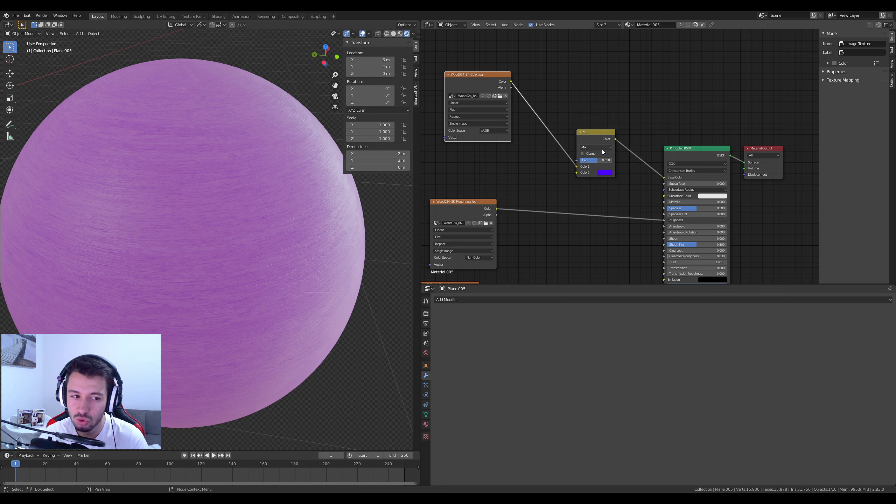
pyautogui.moveTo(601, 160); pyautogui.dragTo(590, 160)
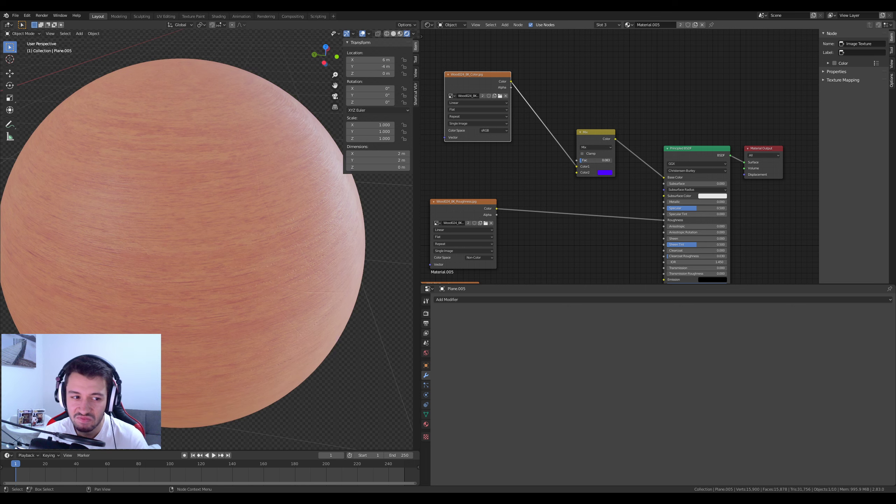
# Change the Mix node's blending mode to Multiply and raise Fac to 1.
pyautogui.click(590, 148)
pyautogui.click(595, 169)
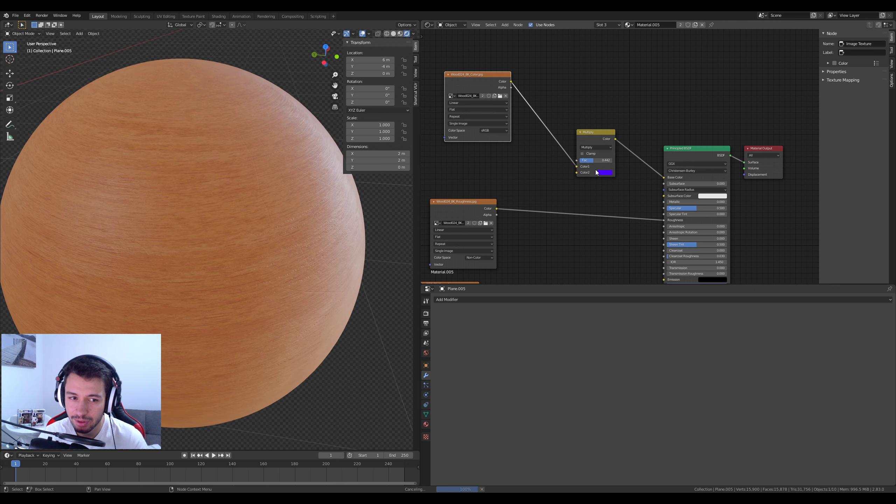
pyautogui.moveTo(596, 160); pyautogui.dragTo(612, 160)
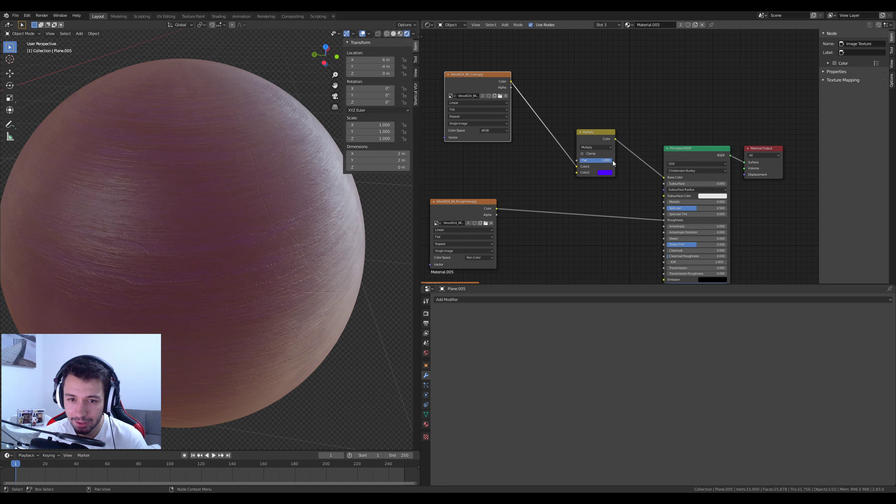
# Set the Multiply node's Color2 to a bright light yellow, keep Fac at 1, and inspect the wood grain.
pyautogui.click(606, 173)
pyautogui.moveTo(646, 98); pyautogui.dragTo(611, 118)
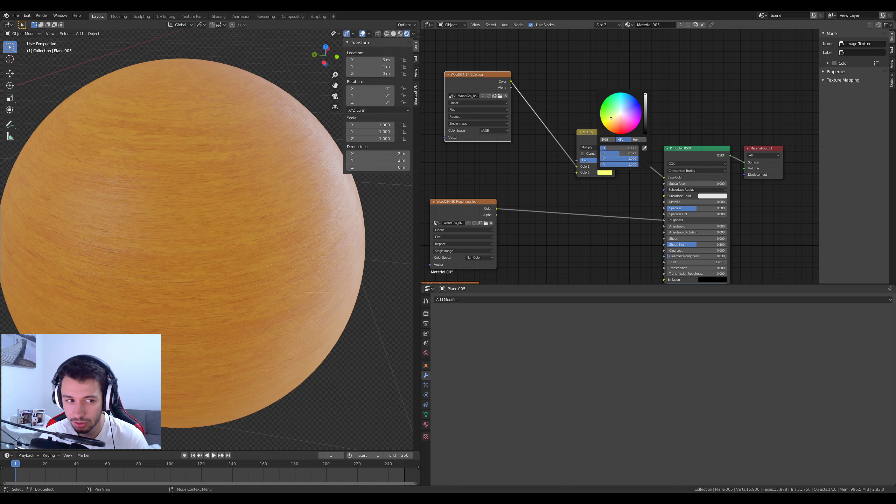
pyautogui.scroll(2, 160, 250)
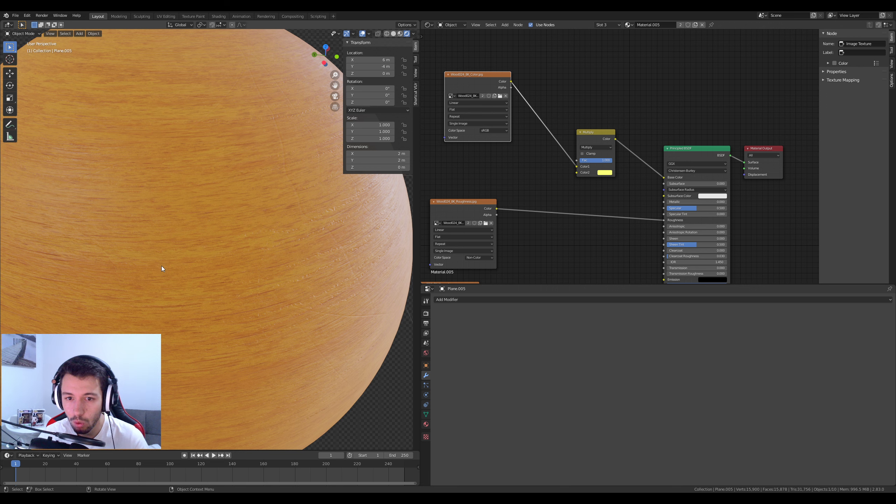
pyautogui.moveTo(596, 160)
pyautogui.mouseDown()
pyautogui.moveTo(565, 160)
pyautogui.moveTo(613, 161)
pyautogui.mouseUp()
# Try the Mix blending mode with Fac lowered to about 0.08, and return the node to Multiply.
pyautogui.click(596, 147)
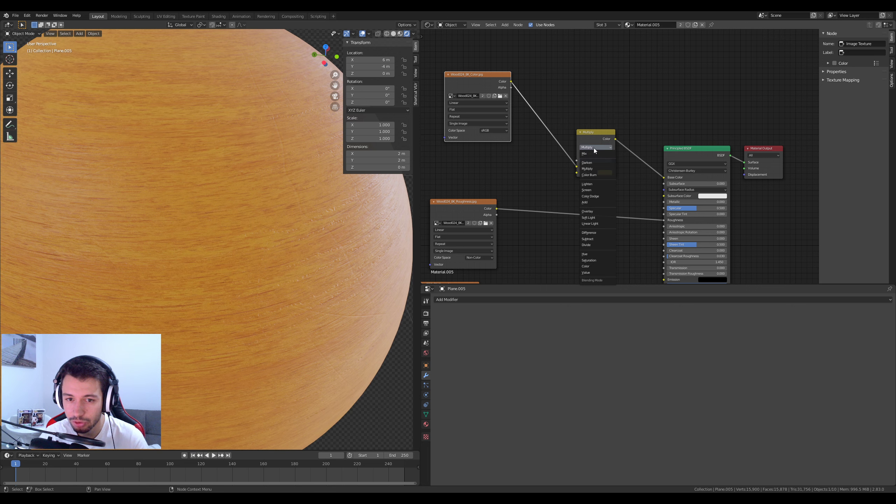
pyautogui.click(592, 141)
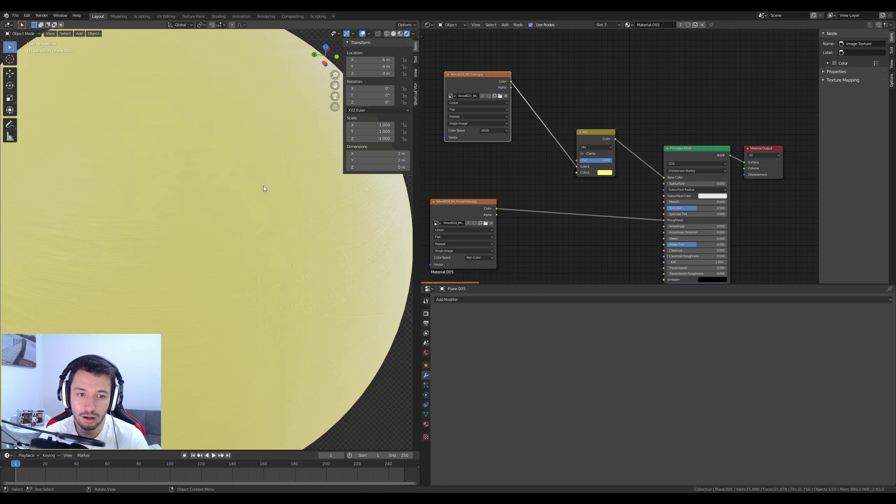
pyautogui.scroll(-3, 263, 186)
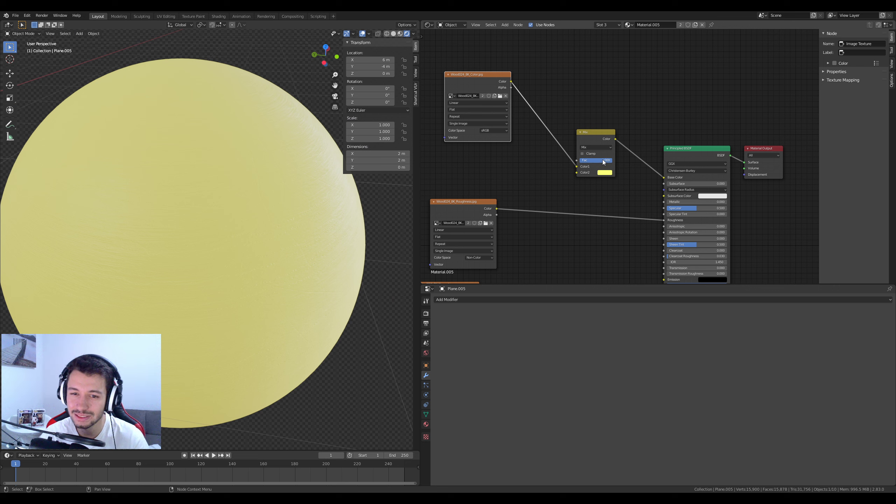
pyautogui.moveTo(603, 161); pyautogui.dragTo(582, 161)
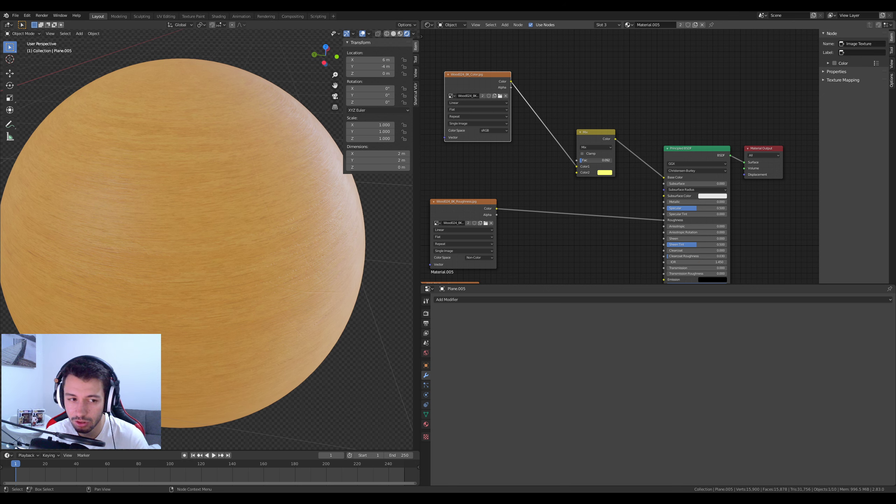
pyautogui.click(596, 148)
pyautogui.click(592, 166)
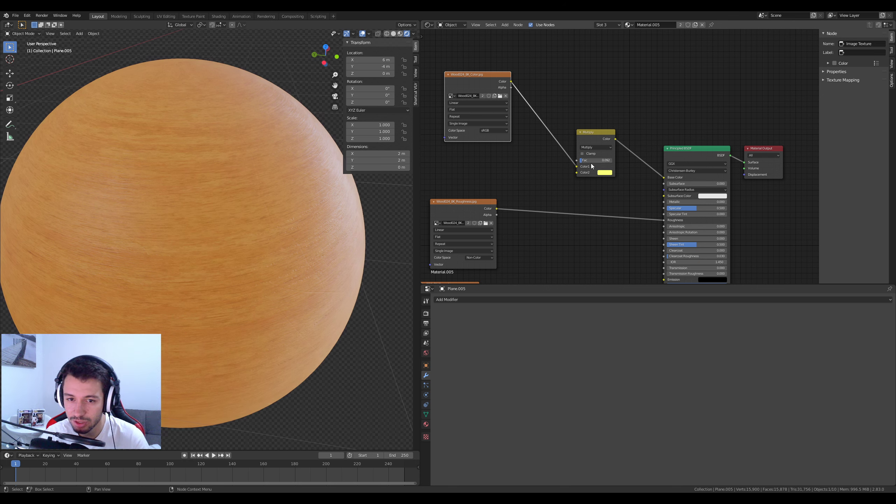
# Try black as the Multiply node's Color2 with Fac close to 1, and inspect the darkened sphere up close.
pyautogui.moveTo(591, 161)
pyautogui.mouseDown()
pyautogui.moveTo(619, 161)
pyautogui.moveTo(602, 160)
pyautogui.mouseUp()
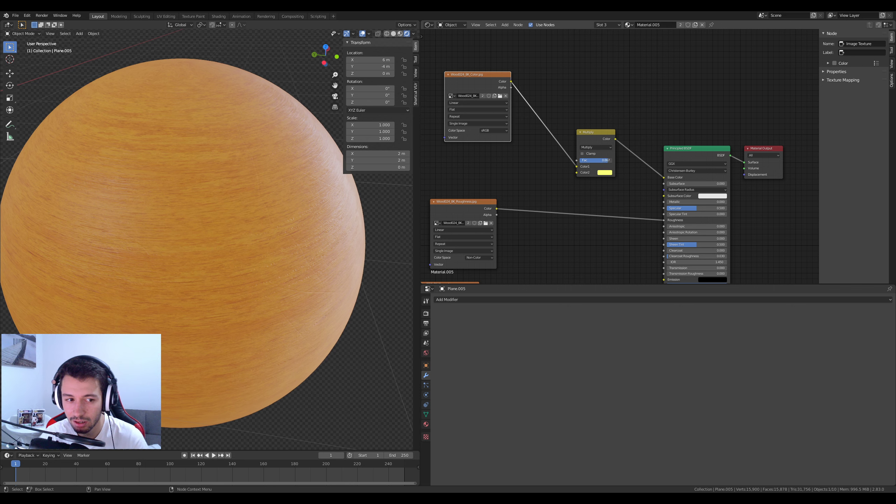
pyautogui.click(604, 172)
pyautogui.moveTo(623, 115); pyautogui.dragTo(645, 133)
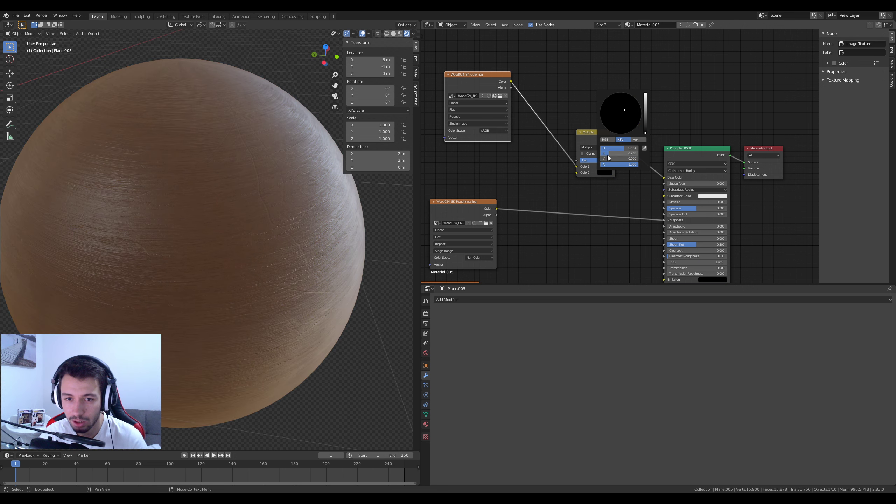
pyautogui.moveTo(247, 240); pyautogui.dragTo(206, 265, button='middle')
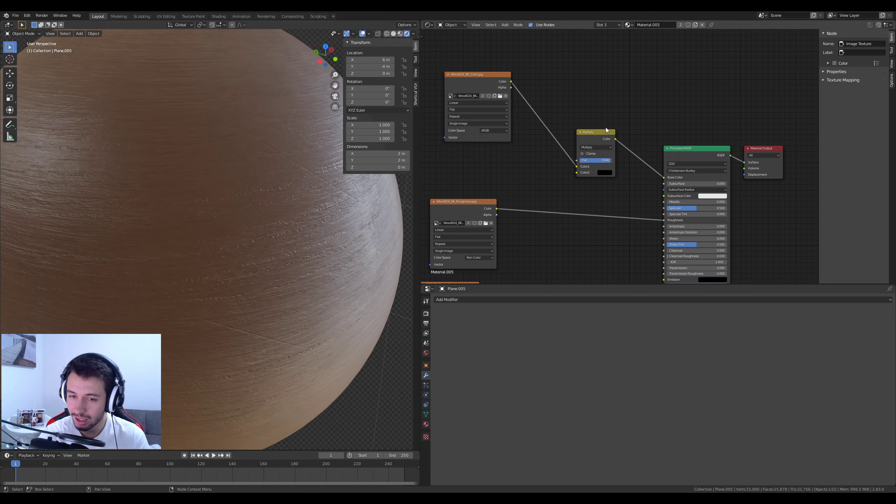
# Replace the Multiply node with a Hue Saturation Value node linked between the wood color texture and the Principled BSDF's Base Color.
pyautogui.click(588, 133)
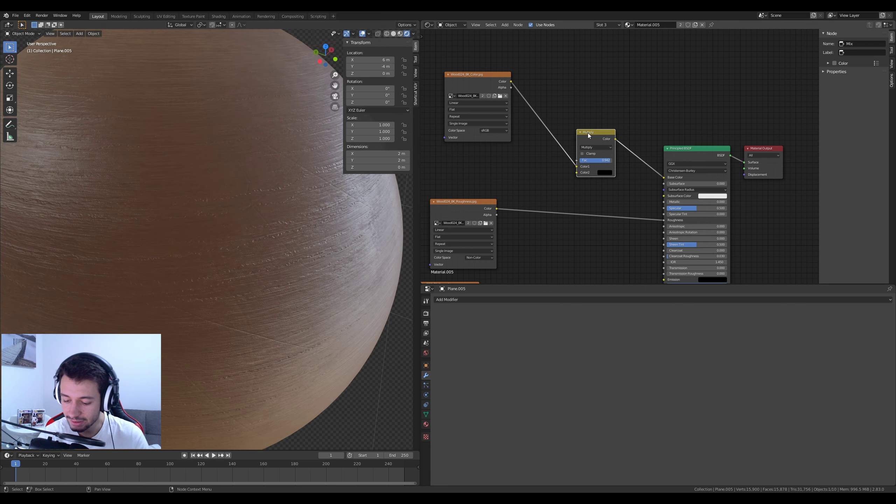
pyautogui.press('Delete')
pyautogui.hotkey('shift', 'a')
pyautogui.moveTo(588, 133)
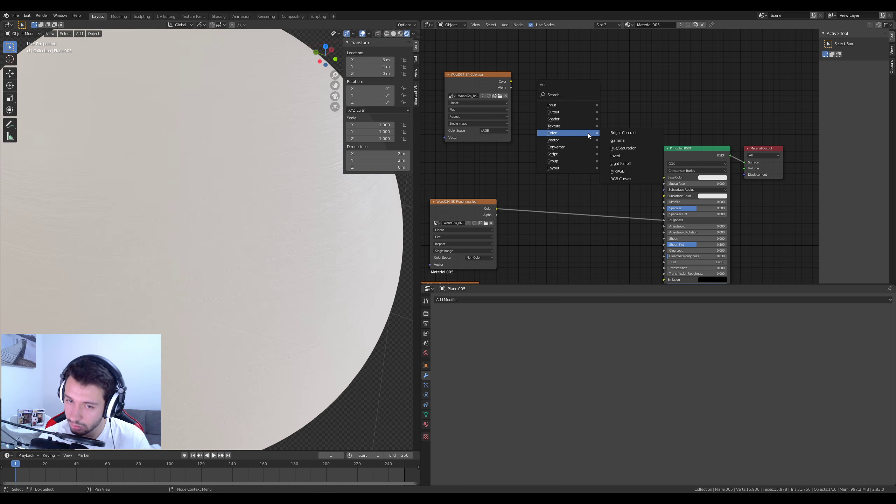
pyautogui.click(624, 148)
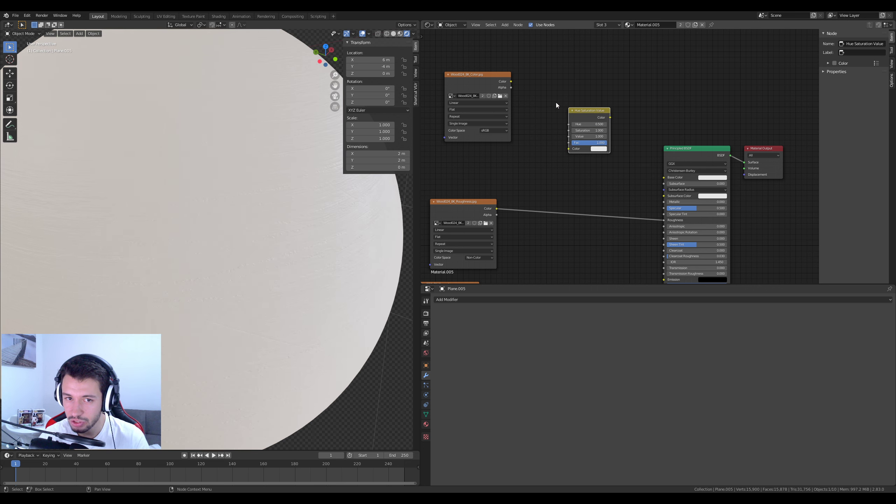
pyautogui.moveTo(511, 82); pyautogui.dragTo(569, 148)
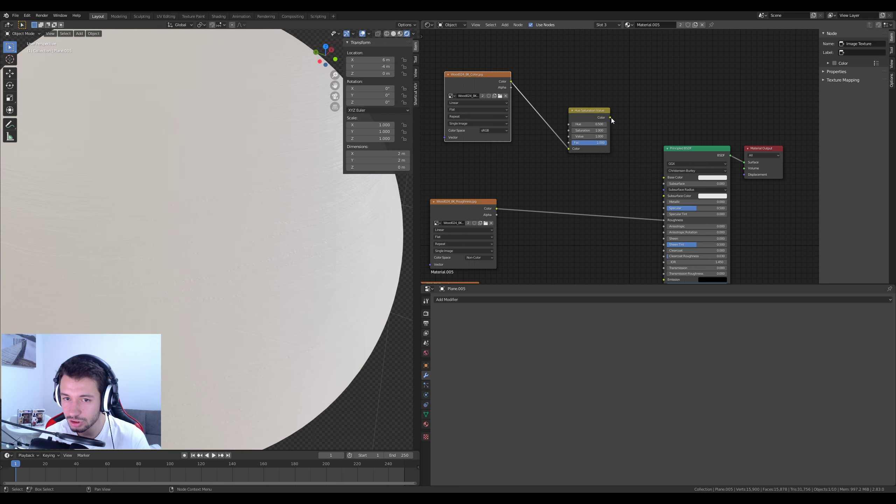
pyautogui.moveTo(610, 118); pyautogui.dragTo(664, 179)
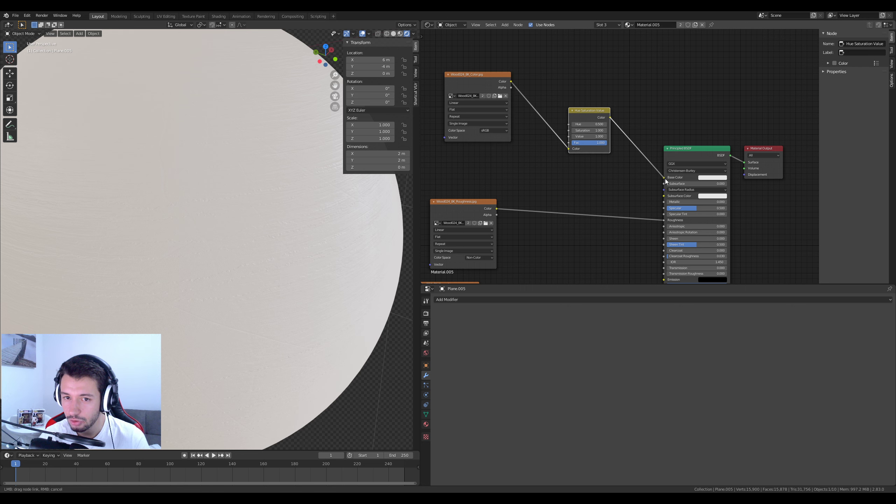
# Try a Saturation of 2 on the Hue Saturation Value node, and return it to 1.
pyautogui.scroll(-4, 239, 221)
pyautogui.scroll(2, 294, 224)
pyautogui.scroll(1, 426, 189)
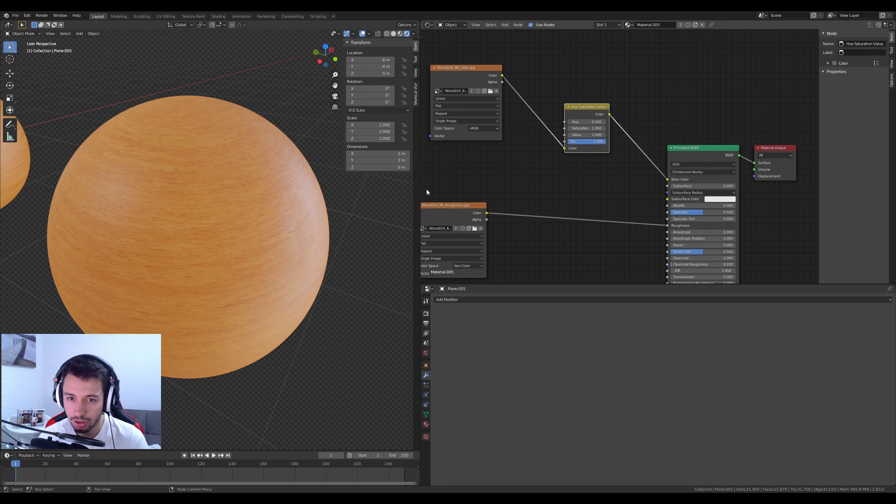
pyautogui.scroll(2, 521, 123)
pyautogui.scroll(2, 557, 151)
pyautogui.moveTo(520, 123); pyautogui.dragTo(561, 163, button='middle')
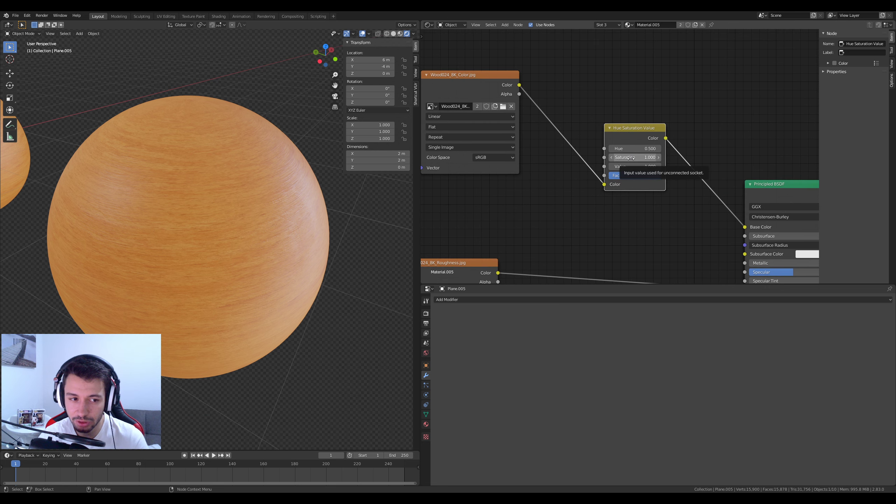
pyautogui.moveTo(631, 158); pyautogui.dragTo(657, 158)
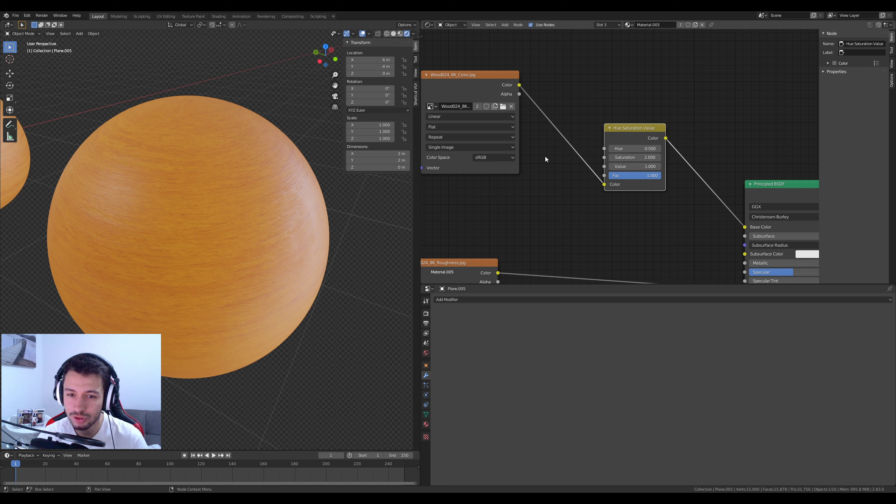
pyautogui.click(623, 157)
pyautogui.write('1')
pyautogui.press('Return')
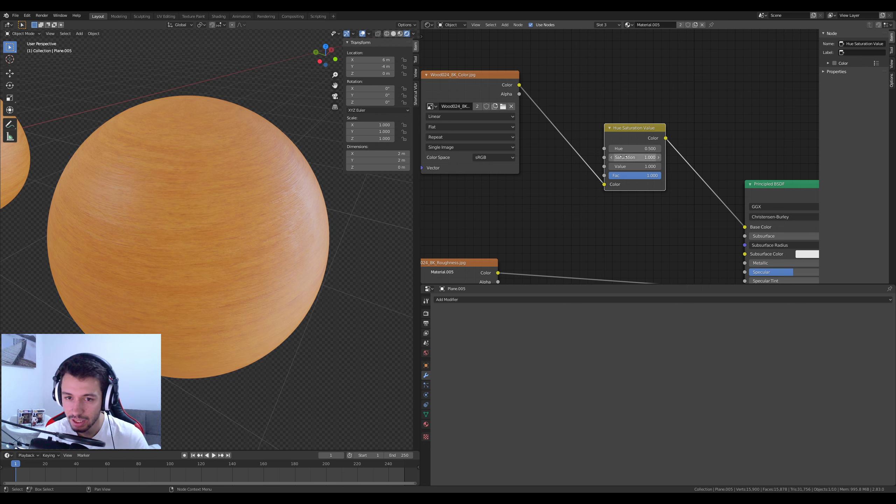
# Shift the wood color toward yellow by trying a Hue of 0.6 and 0.65 on the Hue Saturation Value node.
pyautogui.moveTo(643, 146)
pyautogui.mouseDown()
pyautogui.moveTo(609, 147)
pyautogui.moveTo(650, 146)
pyautogui.mouseUp()
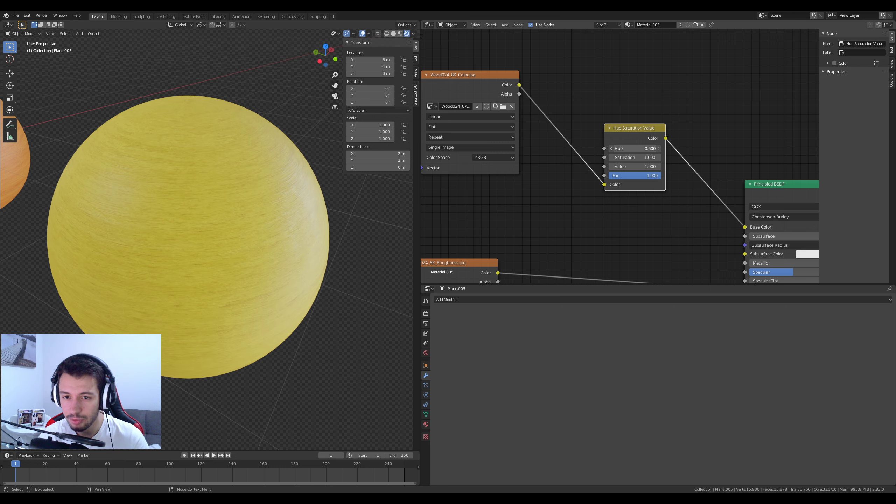
pyautogui.click(646, 147)
pyautogui.write('0.65')
pyautogui.press('Return')
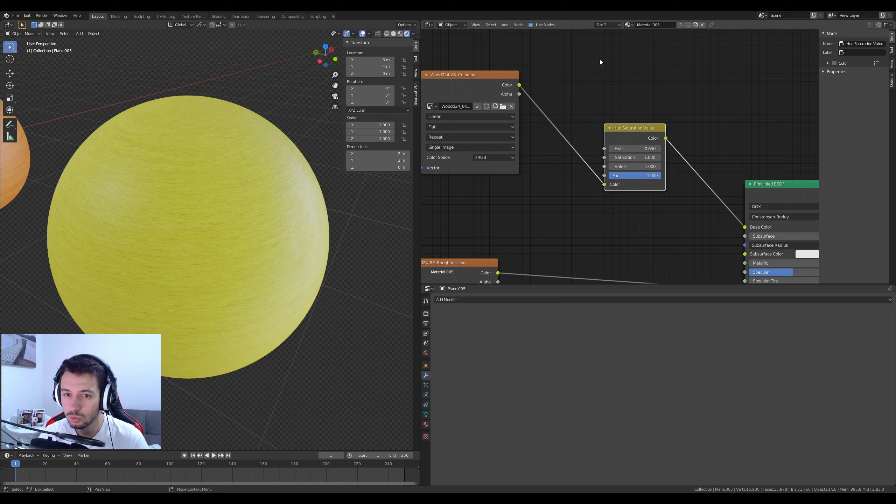
# Try purple wood tints by setting the node's Hue to 0.14 and to 0.15.
pyautogui.click(638, 152)
pyautogui.write('0.')
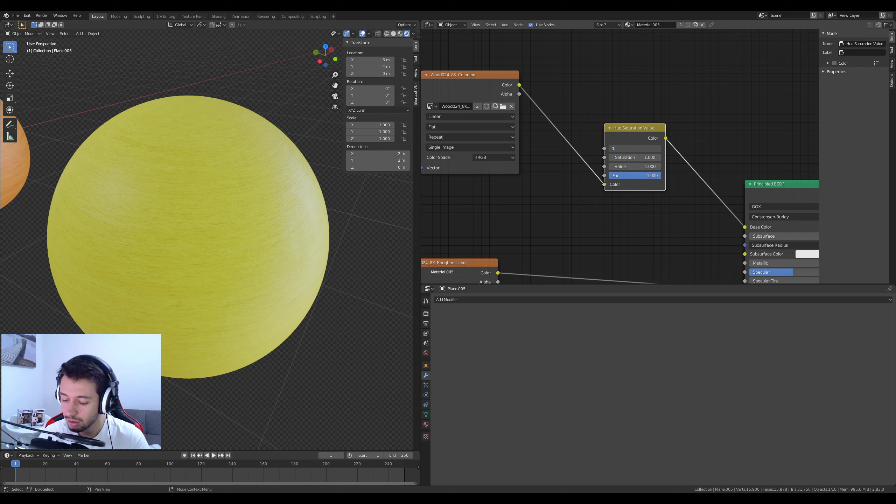
pyautogui.write('14')
pyautogui.press('Return')
pyautogui.click(638, 151)
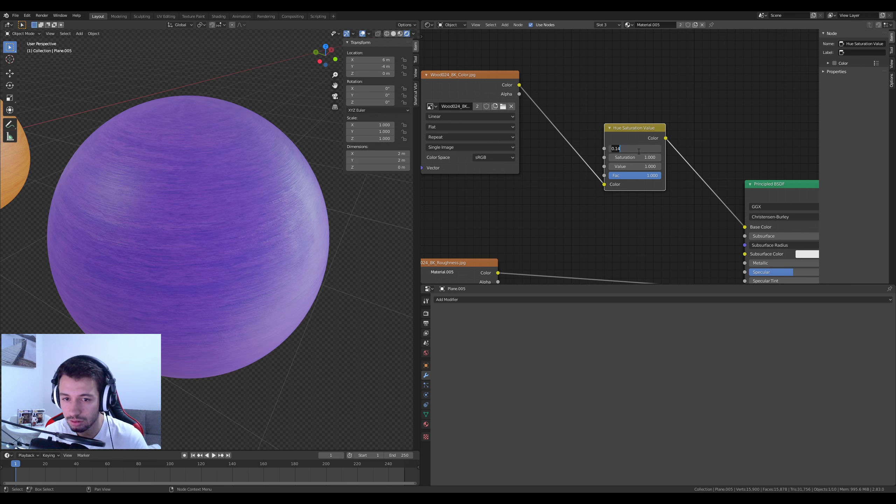
pyautogui.write('0.15')
pyautogui.press('Return')
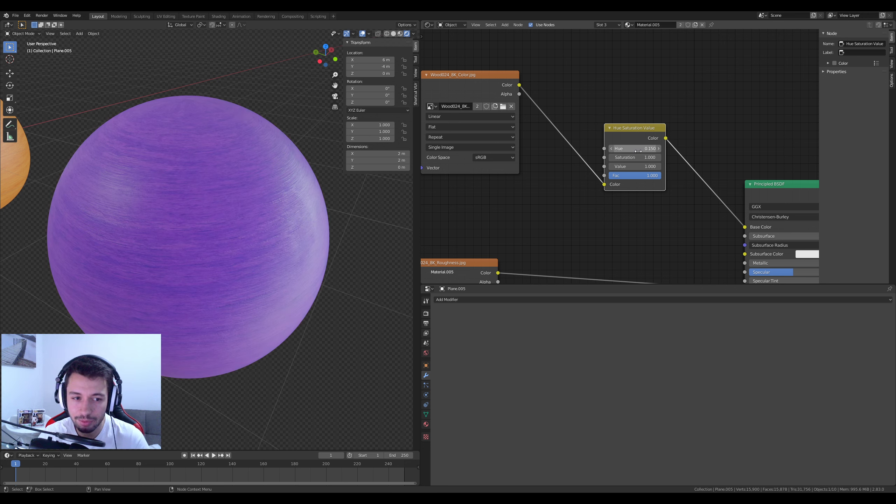
# Raise the Hue Saturation Value node's Hue to 0.65 for a yellow-green wood tint.
pyautogui.click(658, 149)
pyautogui.click(657, 149)
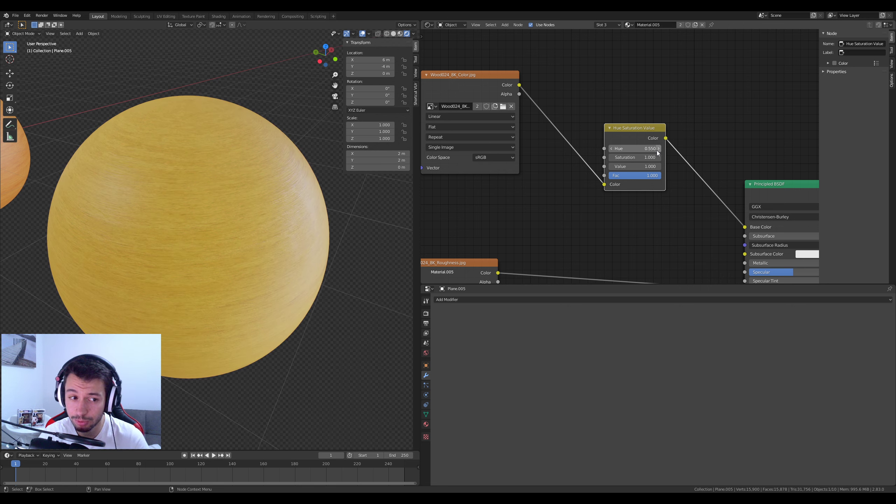
pyautogui.click(658, 149)
# Examine the recolored wood on the sphere and plane, and compare it with the orange wood samples and the other planes.
pyautogui.scroll(-5, 305, 221)
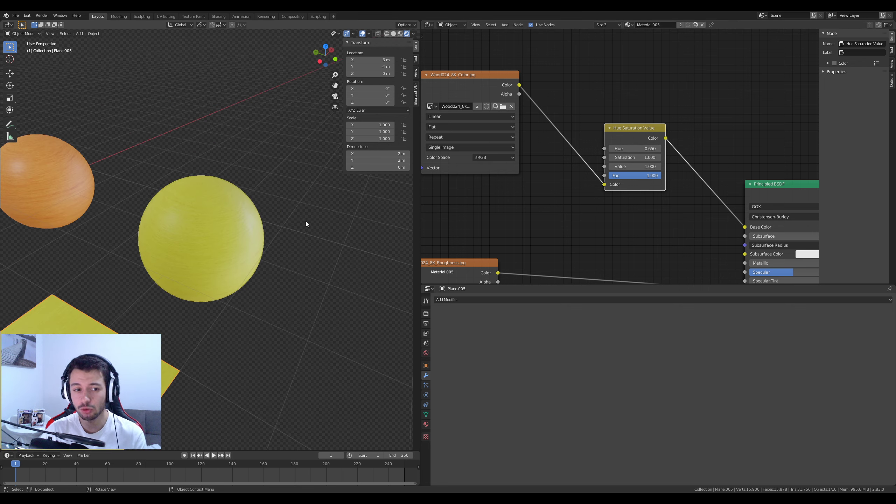
pyautogui.moveTo(305, 221); pyautogui.dragTo(248, 293, button='middle')
pyautogui.scroll(4, 249, 293)
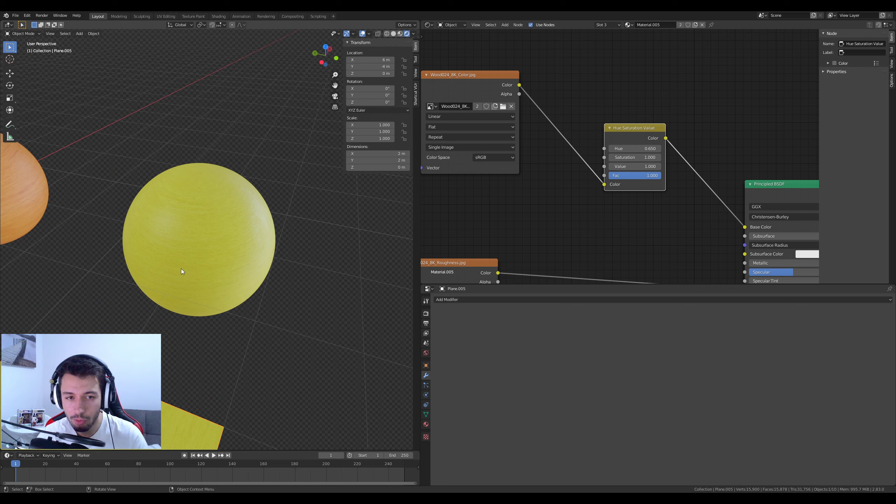
pyautogui.moveTo(476, 80); pyautogui.dragTo(479, 74)
pyautogui.scroll(-2, 263, 243)
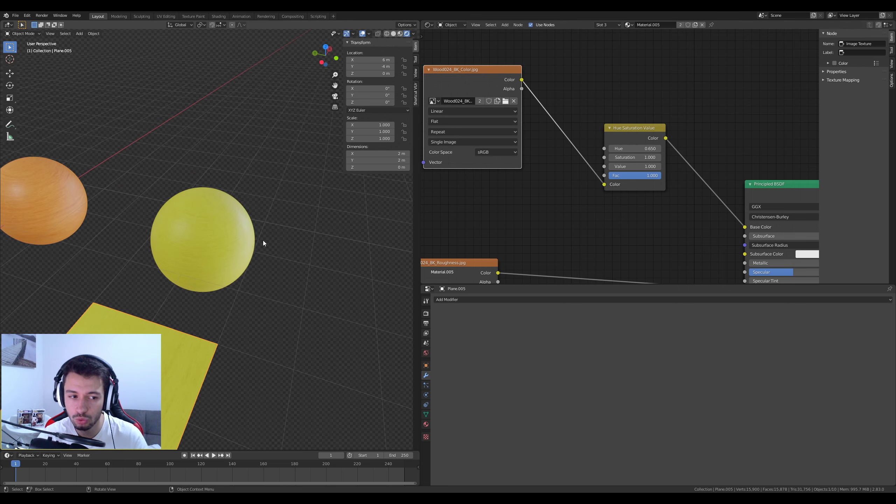
pyautogui.keyDown('shift'); pyautogui.moveTo(215, 261); pyautogui.dragTo(262, 209, button='middle'); pyautogui.keyUp('shift')
pyautogui.scroll(-6, 222, 241)
pyautogui.scroll(6, 218, 250)
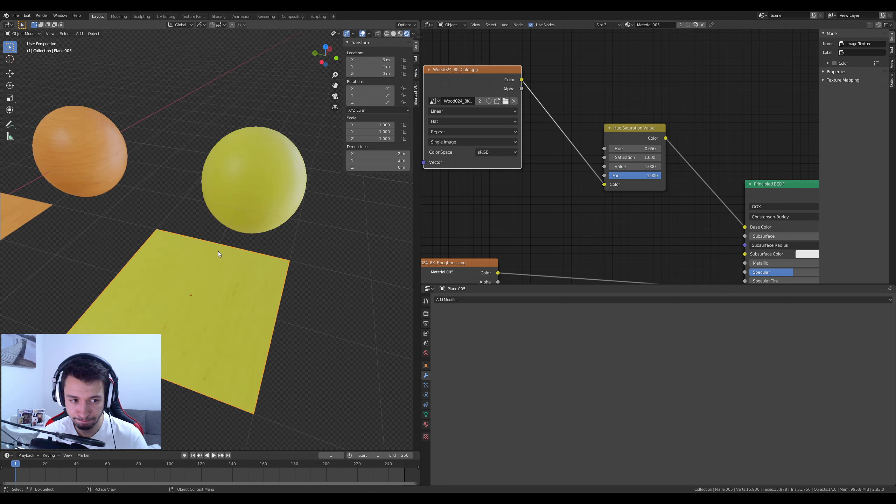
pyautogui.scroll(3, 218, 251)
pyautogui.moveTo(237, 262); pyautogui.dragTo(205, 258, button='middle')
pyautogui.scroll(-4, 208, 261)
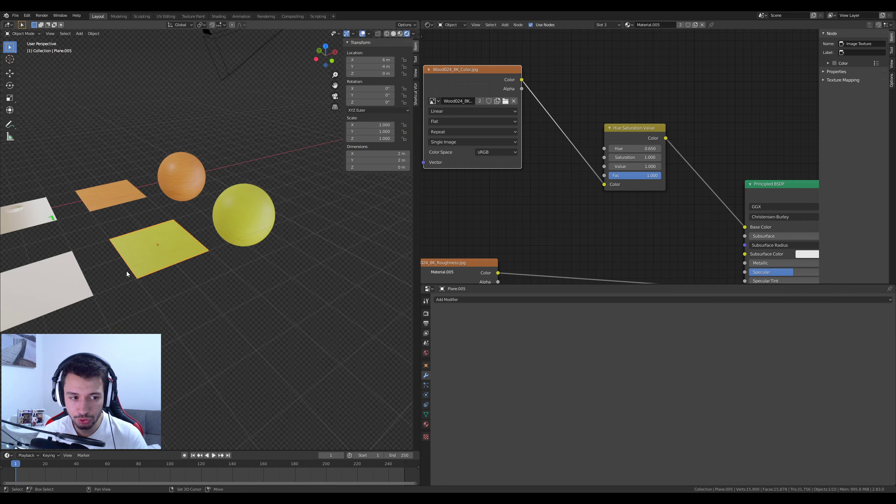
pyautogui.keyDown('shift'); pyautogui.moveTo(127, 273); pyautogui.dragTo(282, 286, button='middle'); pyautogui.keyUp('shift')
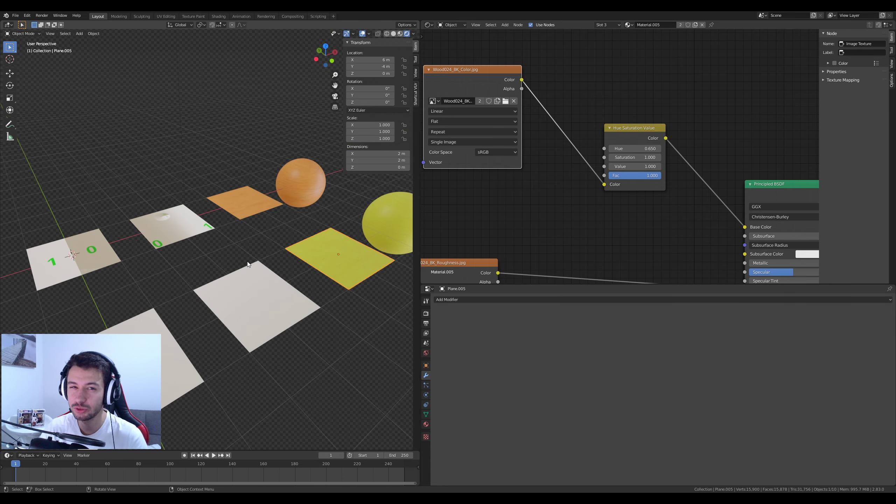